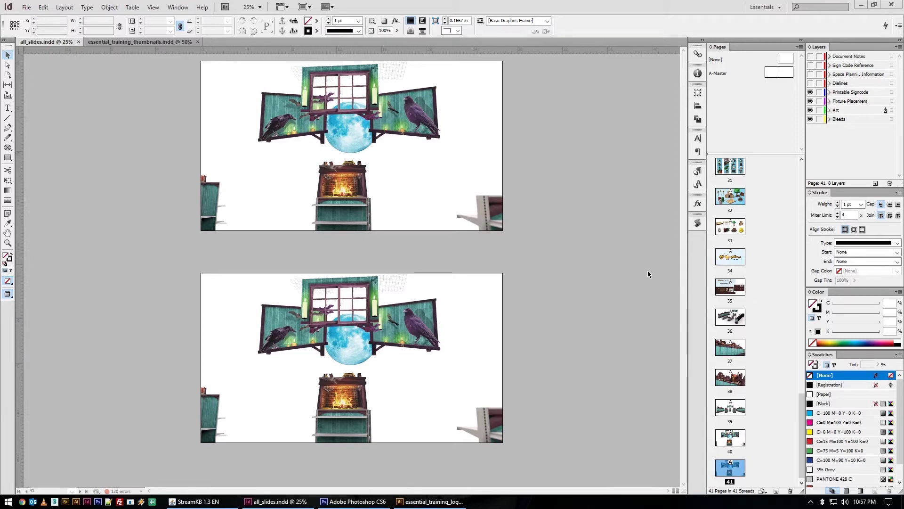
Step: Scroll the pages and open the Scripts panel to show the user's image-export.jsx script
scroll(570, 252, up, 2)
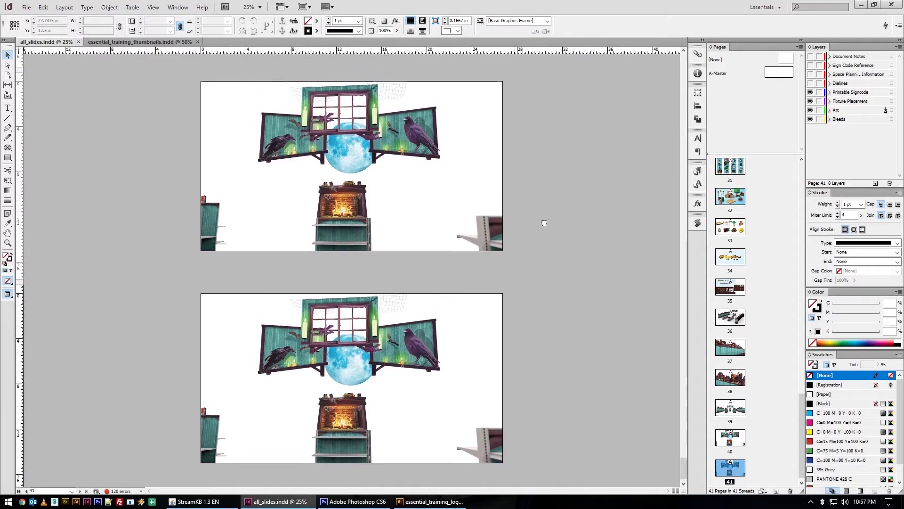
click(697, 224)
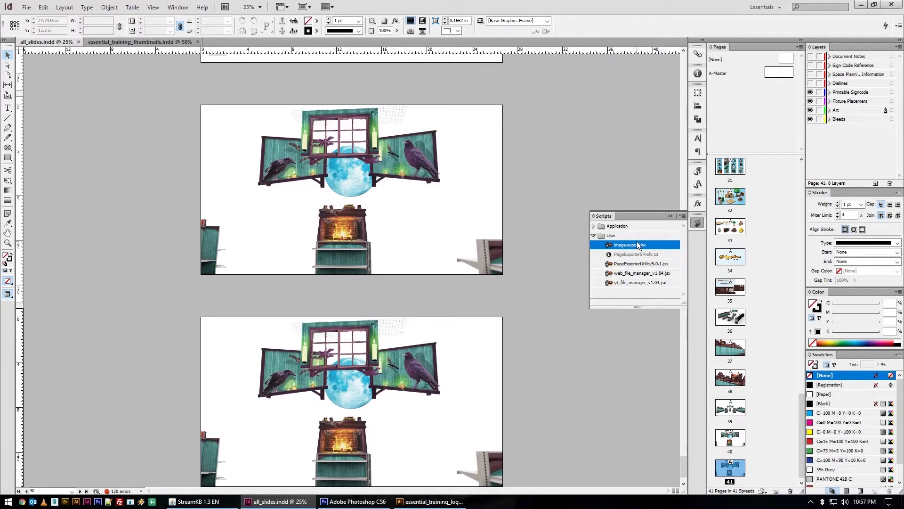
Step: Clear the selection and check Scripts under Window > Utilities
click(569, 172)
click(177, 7)
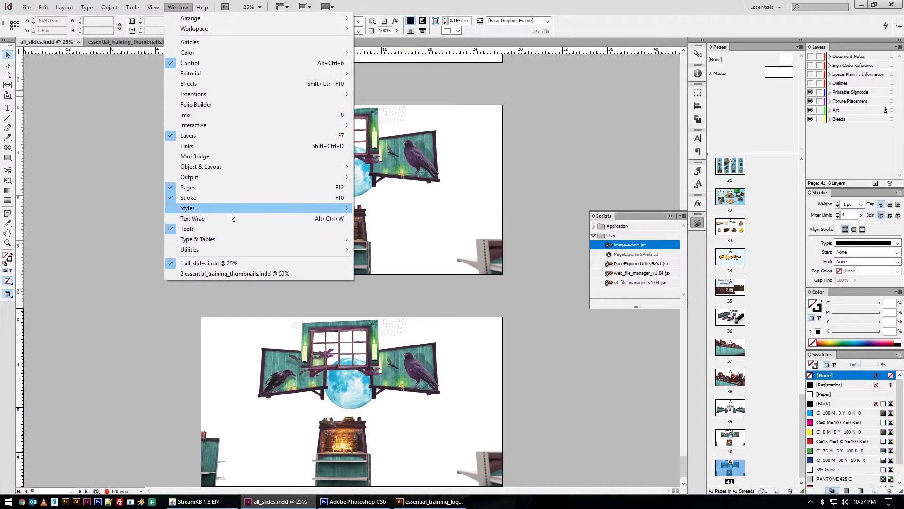
mouse_move(230, 212)
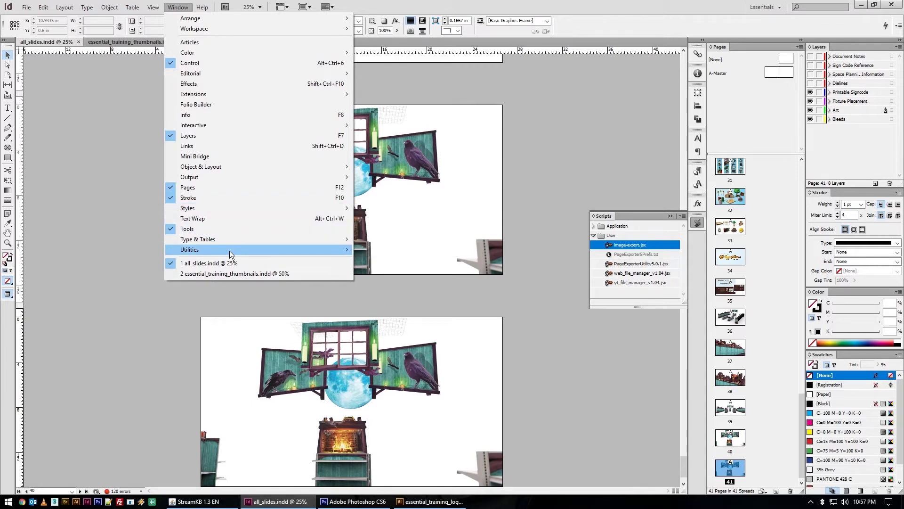
mouse_move(230, 250)
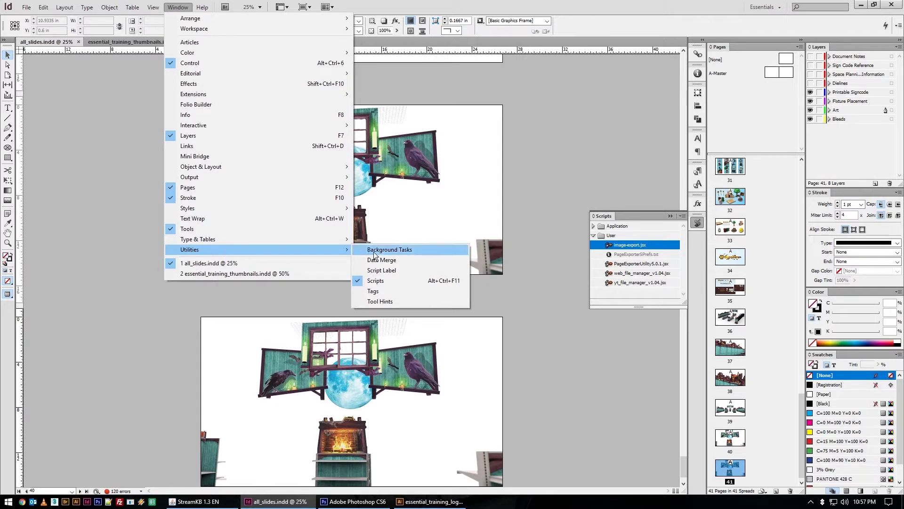
Step: Expand Application > Samples > JavaScript in the Scripts panel and select the upper page's artwork frame
click(594, 226)
click(595, 245)
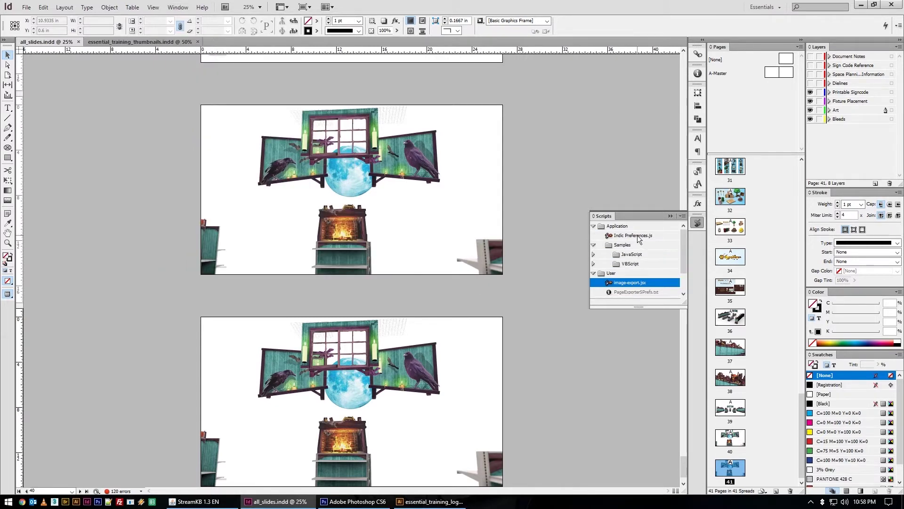
click(594, 254)
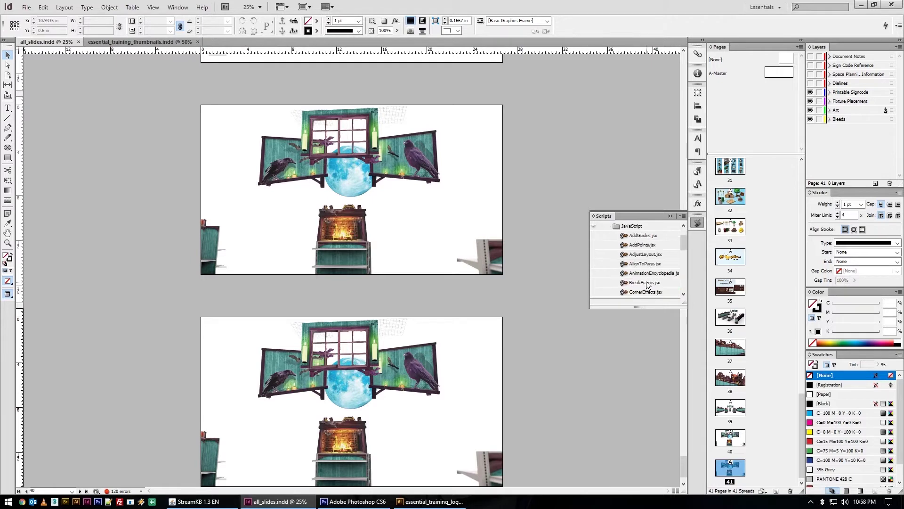
click(380, 199)
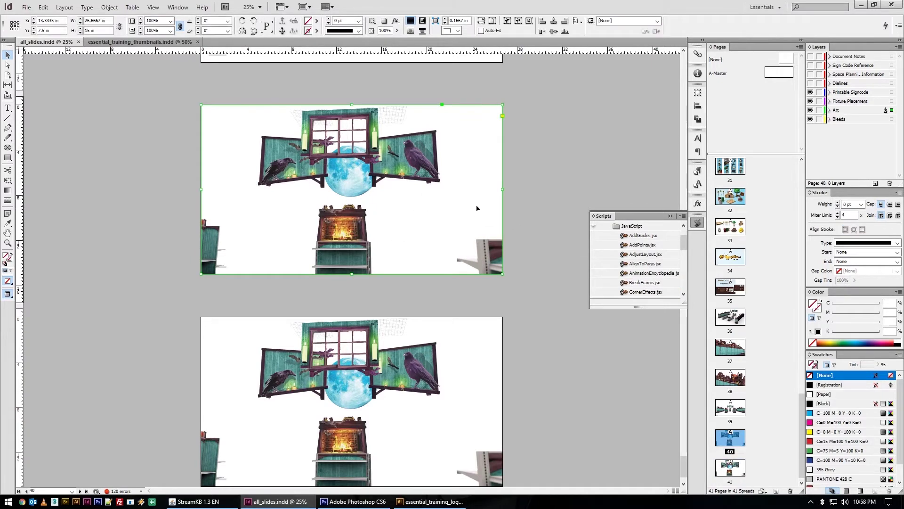
Step: Crop the upper page's artwork frame to 12.1 in wide and reselect it
drag(503, 189, 420, 189)
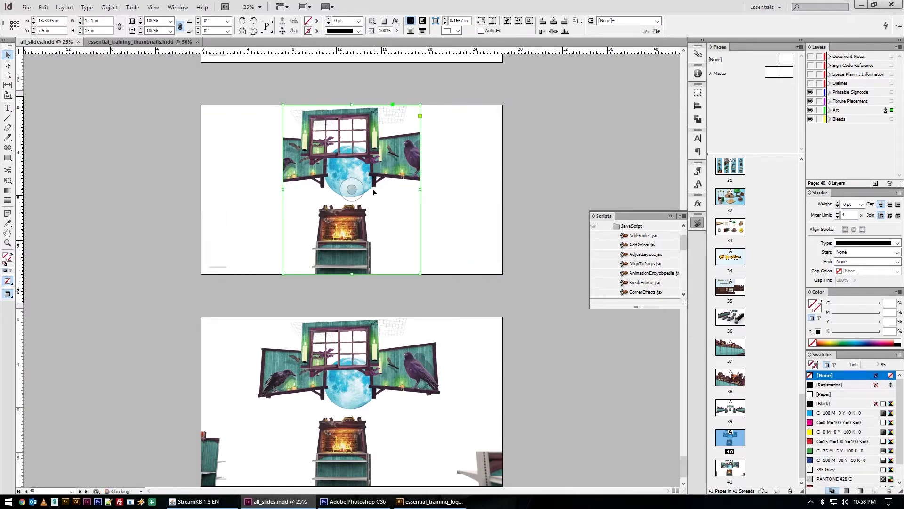
click(473, 237)
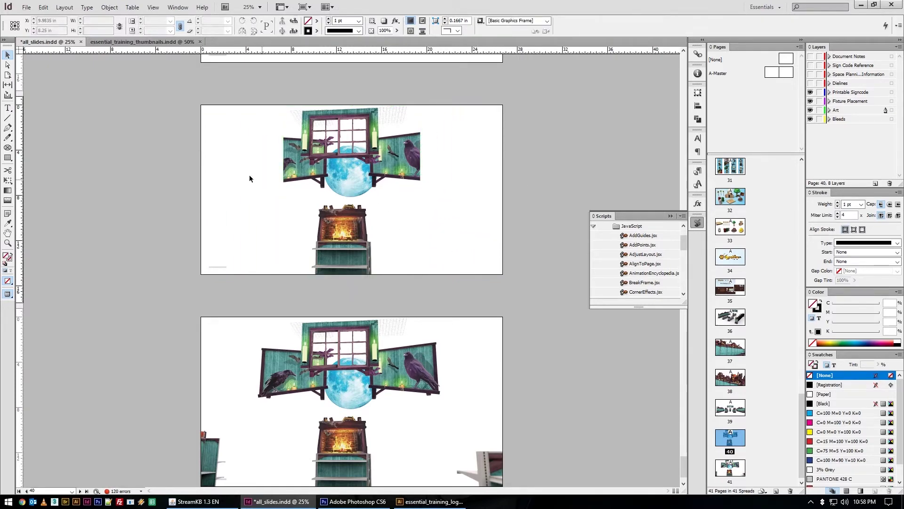
click(311, 126)
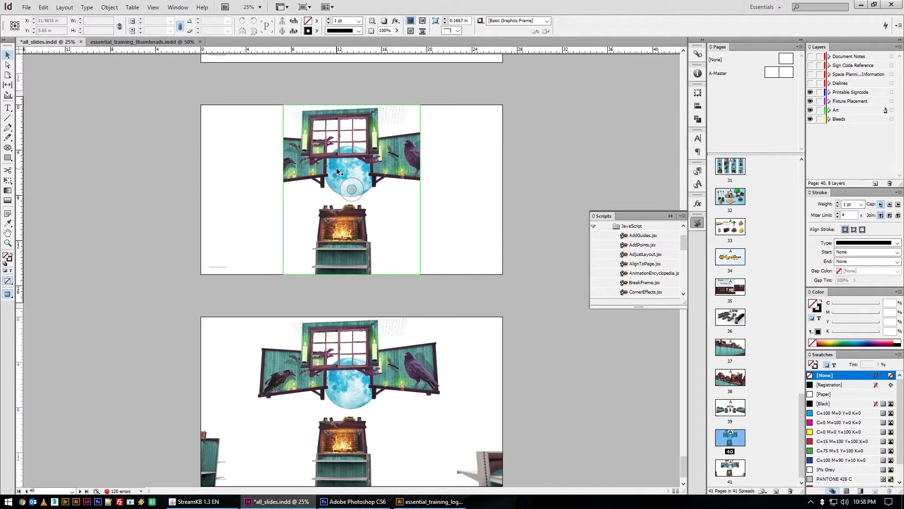
Step: Align the cropped frame to the page's left edge (X 6.05 in) and restore the Scripts list
click(698, 106)
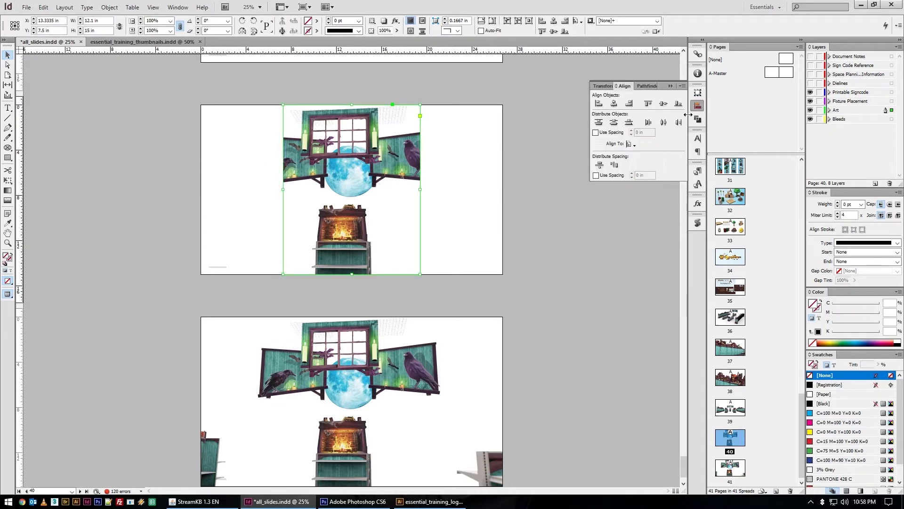
click(598, 103)
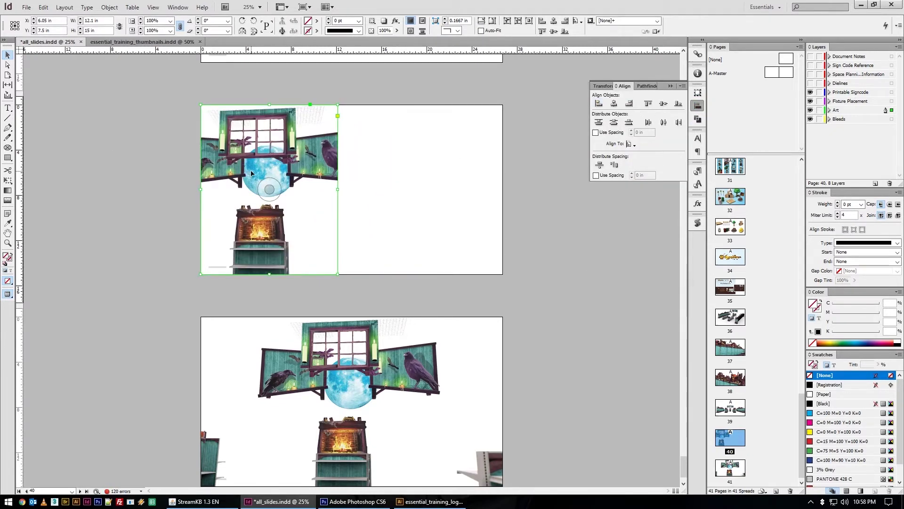
click(698, 221)
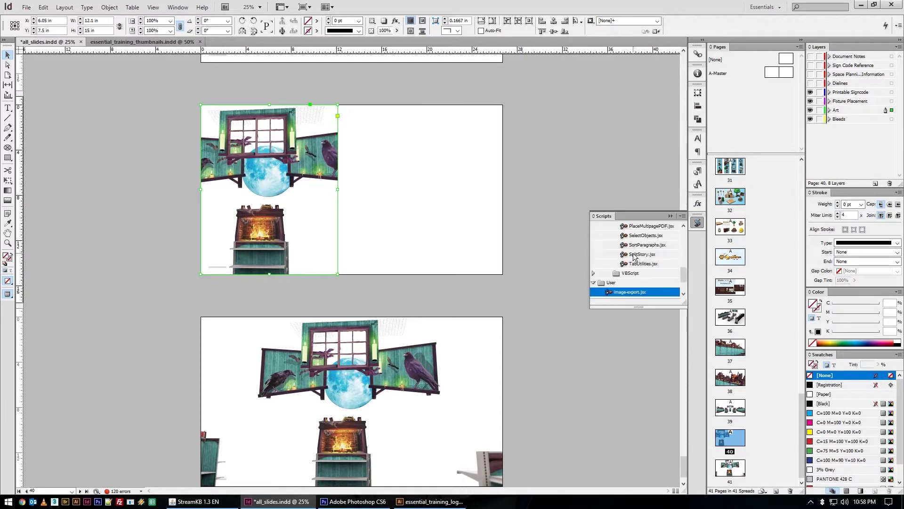
scroll(634, 256, up, 5)
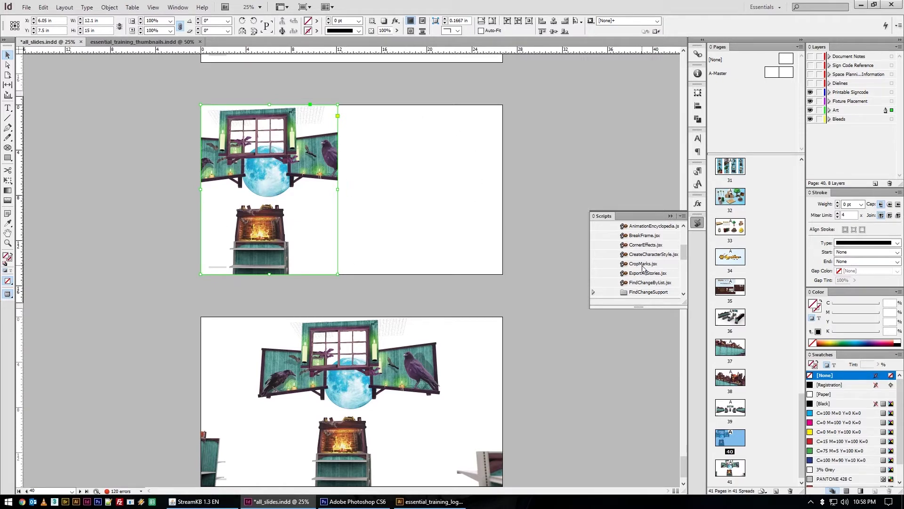
Step: Enlarge the Scripts list, select CropMarks.jsx, fit the frame to its content and zoom in
drag(642, 307, 651, 450)
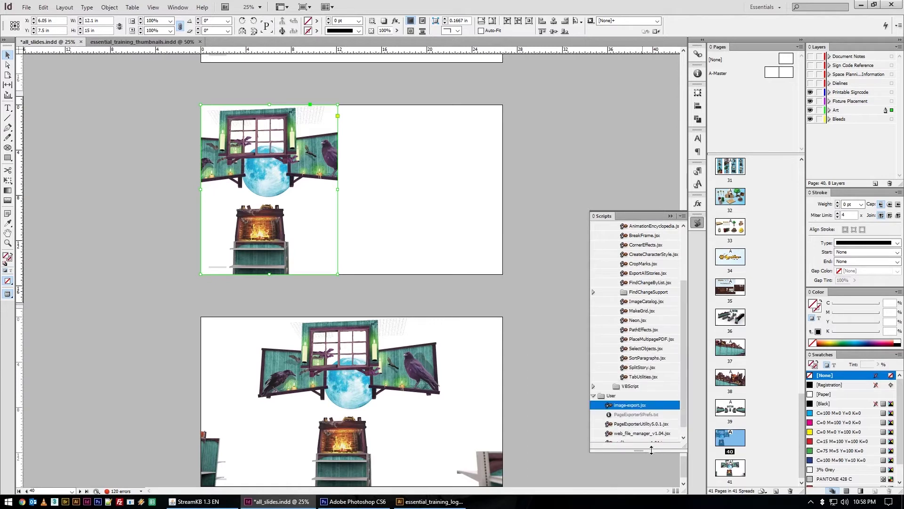
scroll(636, 315, up, 2)
click(648, 322)
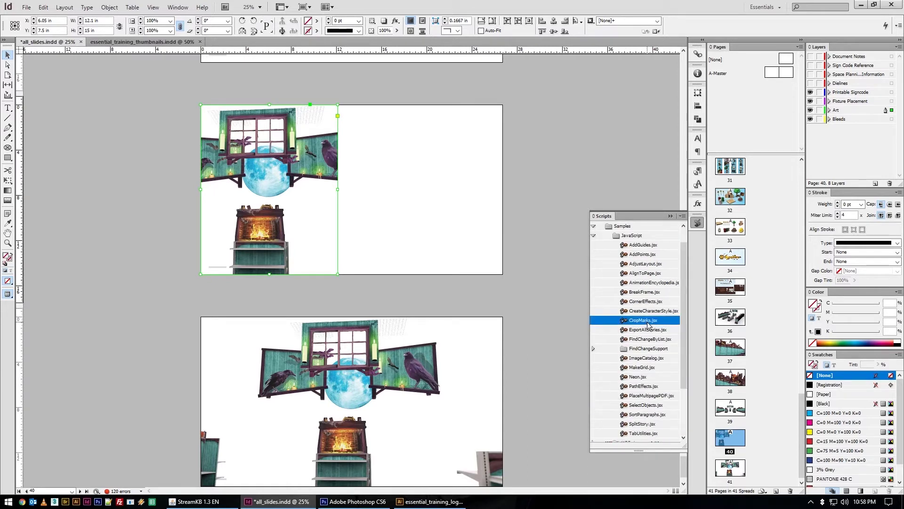
key(ctrl+alt+shift+e)
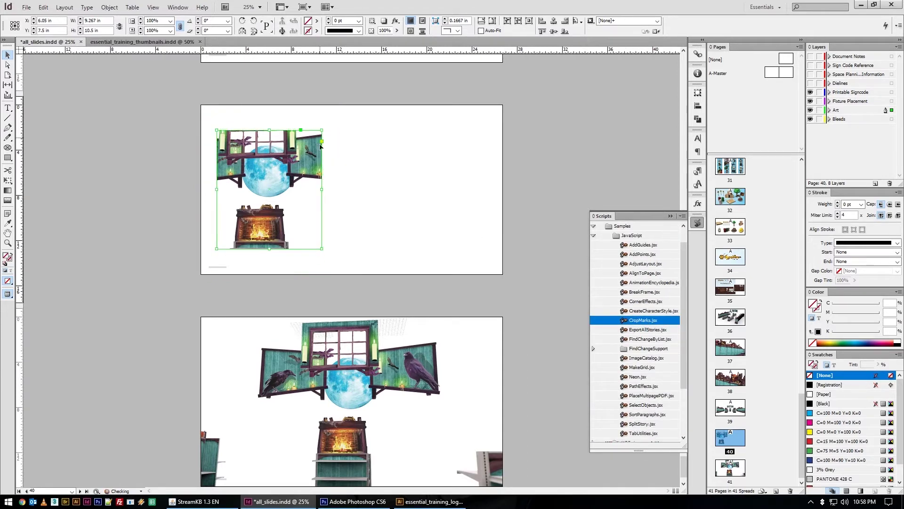
key(ctrl+alt+c)
Step: Run CropMarks.jsx to draw crop and registration marks on a new myCropMarks layer
scroll(376, 274, up, 3)
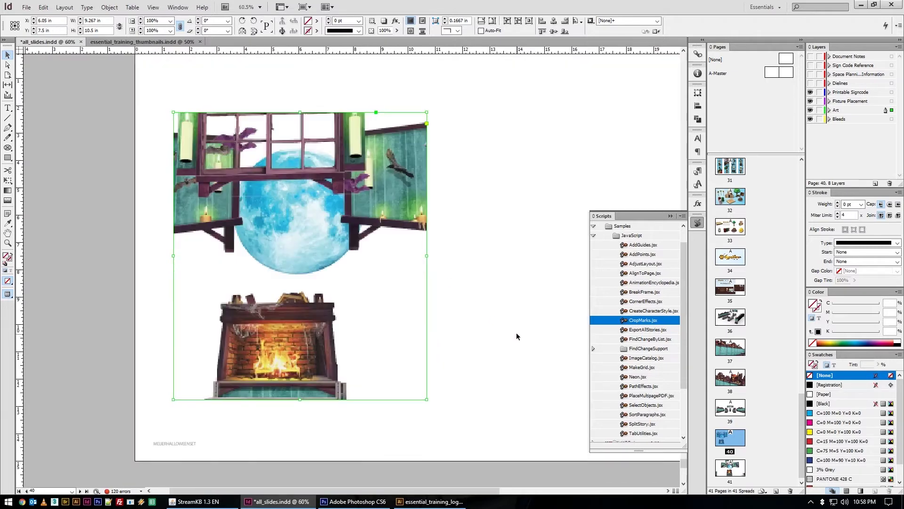
scroll(517, 335, up, 1)
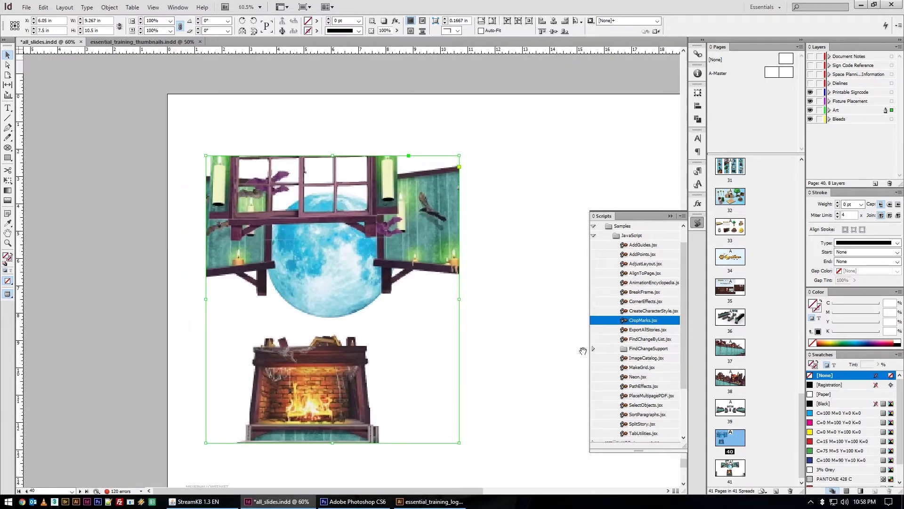
double_click(642, 321)
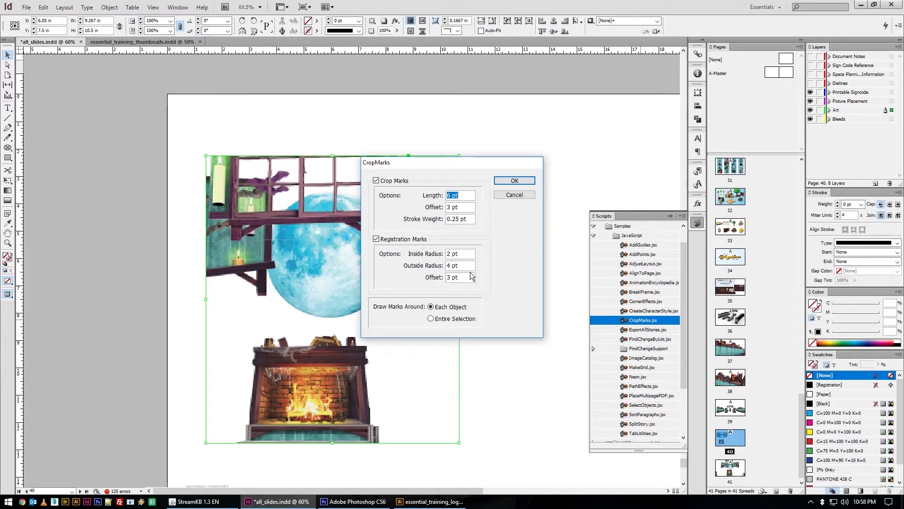
click(517, 181)
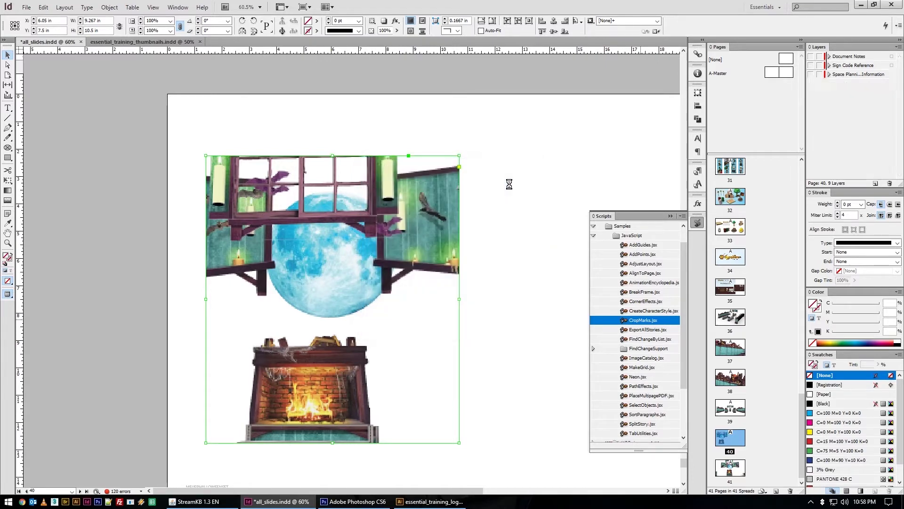
click(502, 221)
Step: Inspect the crop marks up close, move to page 34, and browse the ExportAllStories and MakeGrid samples
drag(311, 136, 373, 184)
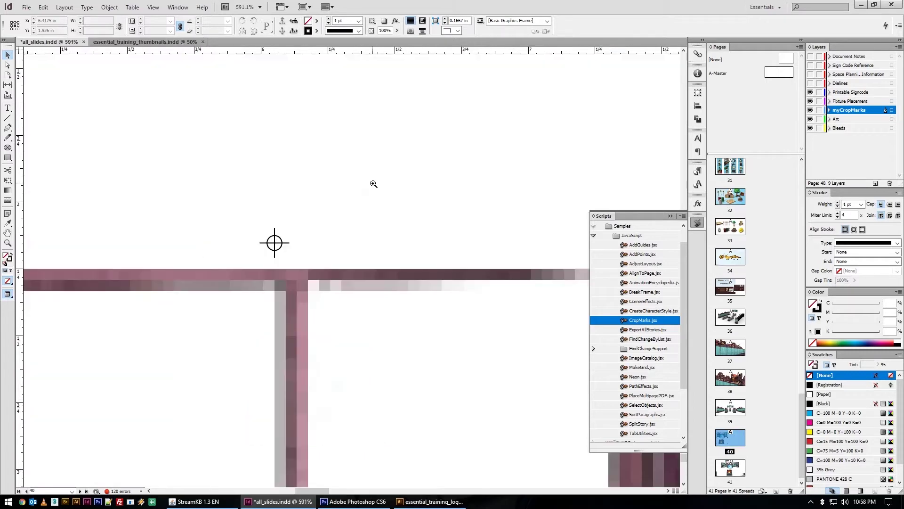
double_click(730, 256)
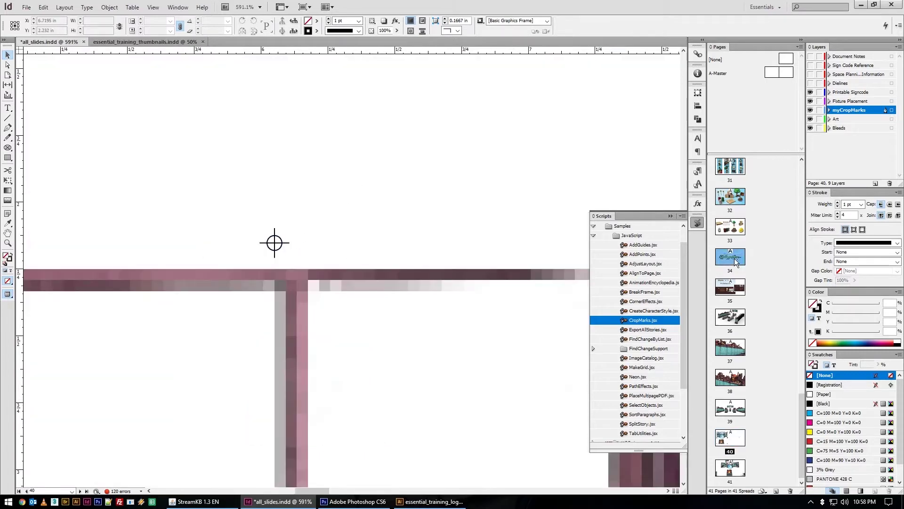
alt+click(385, 257)
scroll(385, 257, down, 6)
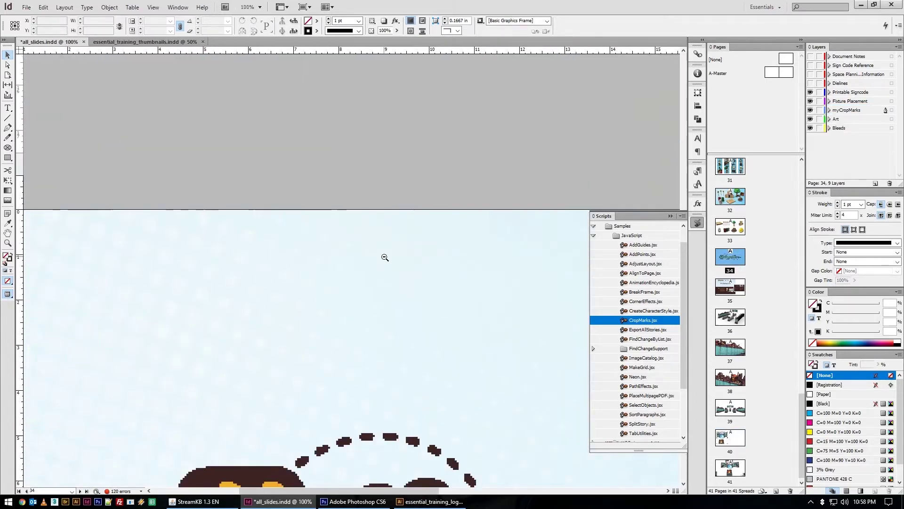
scroll(387, 344, up, 2)
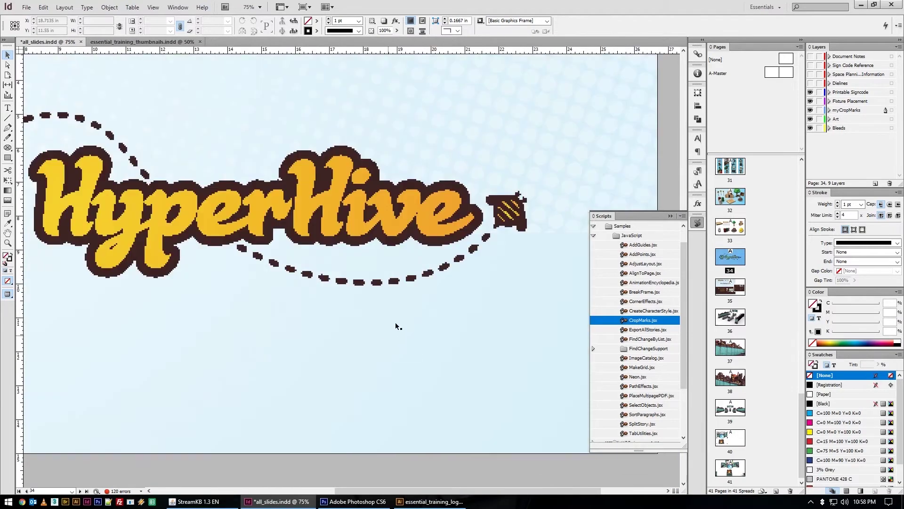
scroll(654, 282, down, 3)
scroll(652, 301, up, 3)
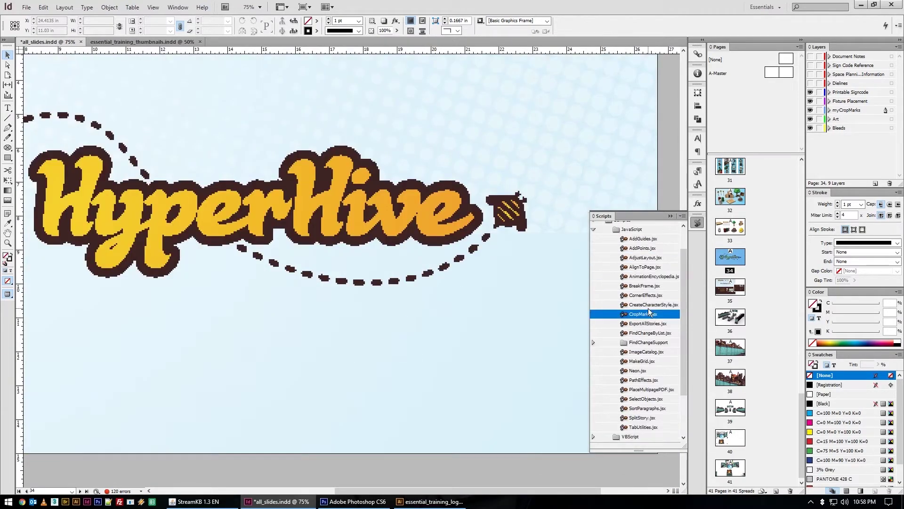
click(653, 325)
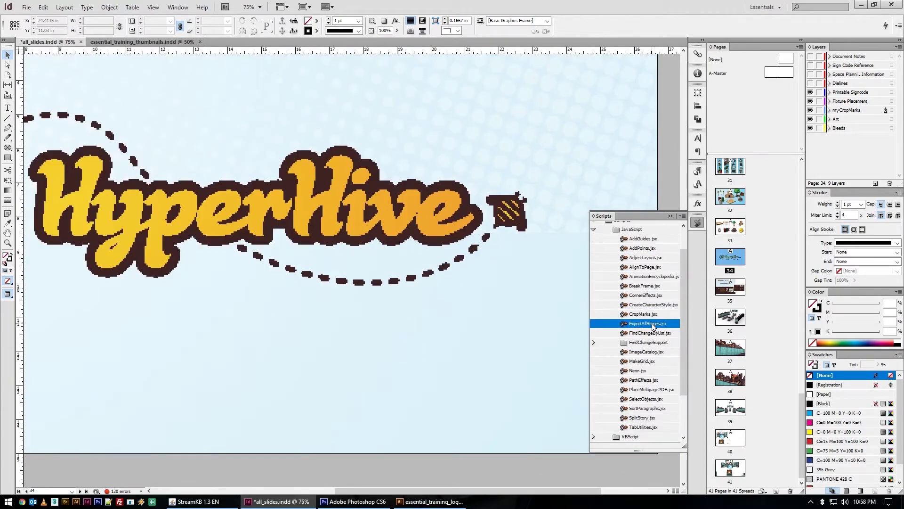
click(646, 362)
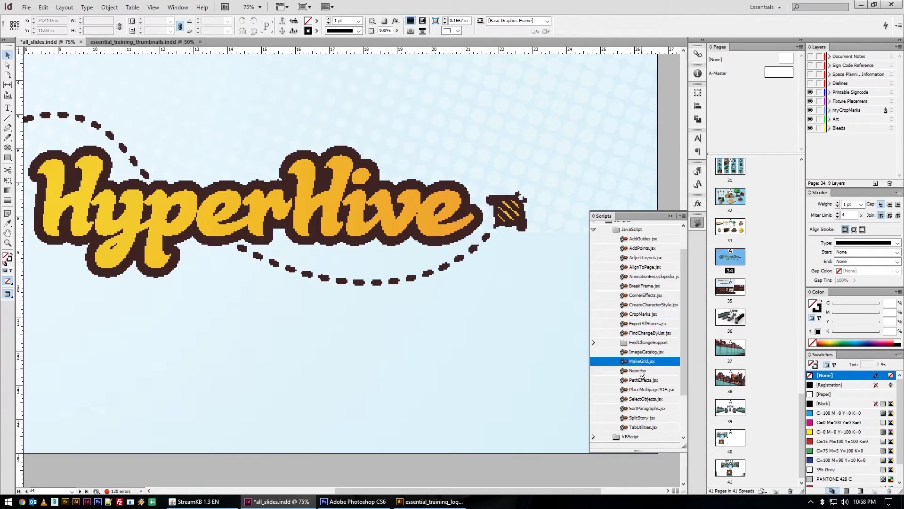
Step: Delete the light-blue background frame and the HyperHive logo to leave the page blank
key(Delete)
click(449, 251)
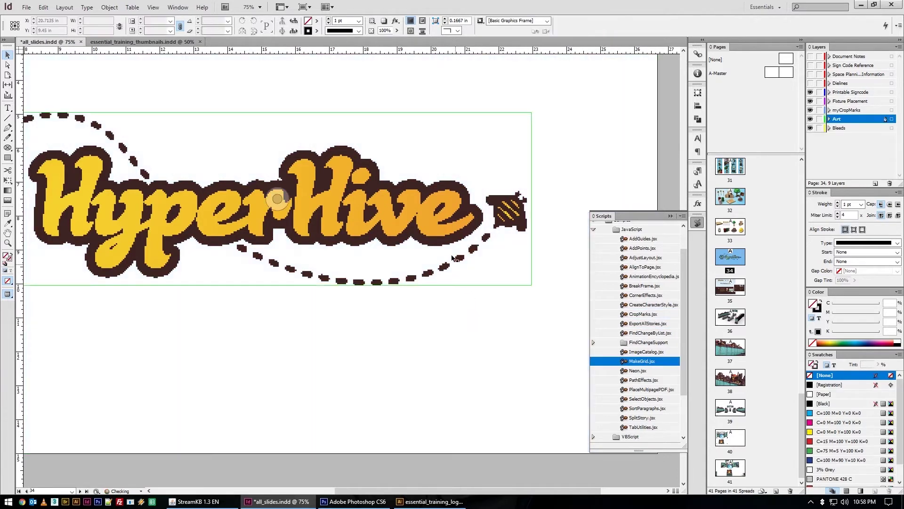
key(Delete)
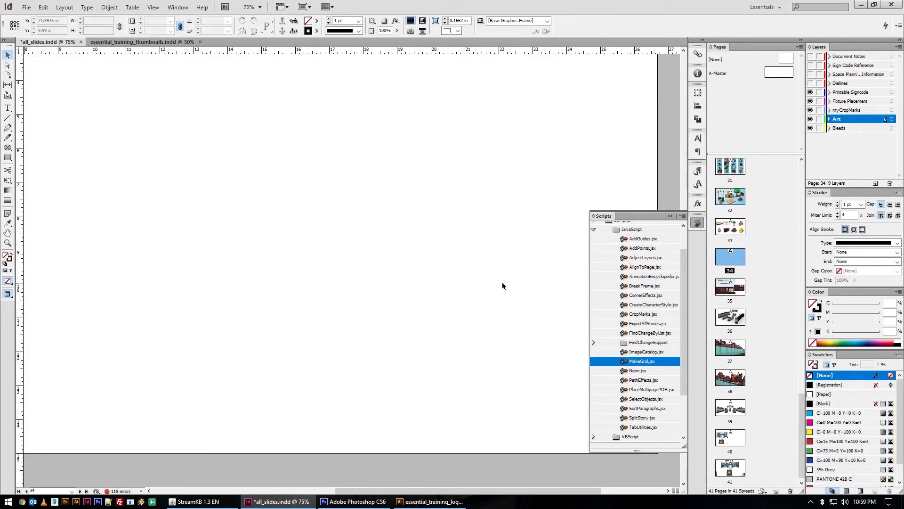
Step: Try the Neon and PlaceMultipagePDF sample scripts, dismiss their dialogs, and collapse the JavaScript folder
double_click(638, 370)
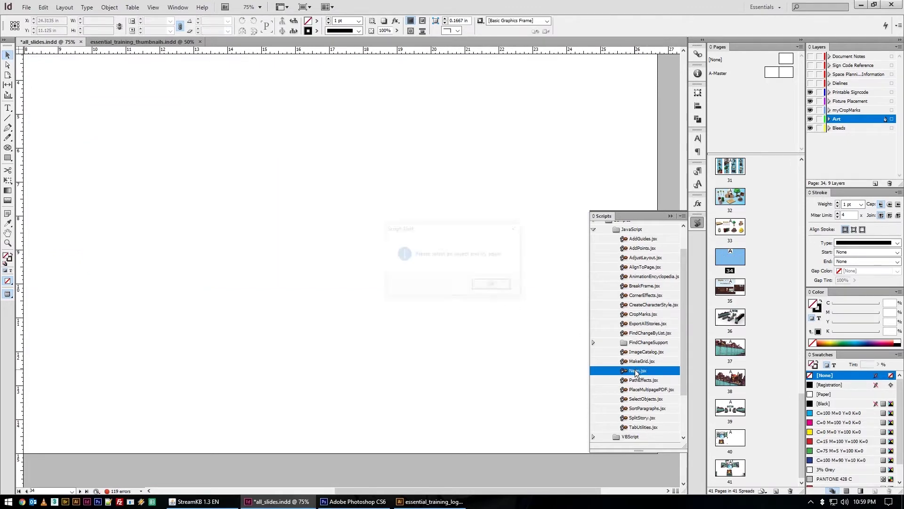
click(493, 281)
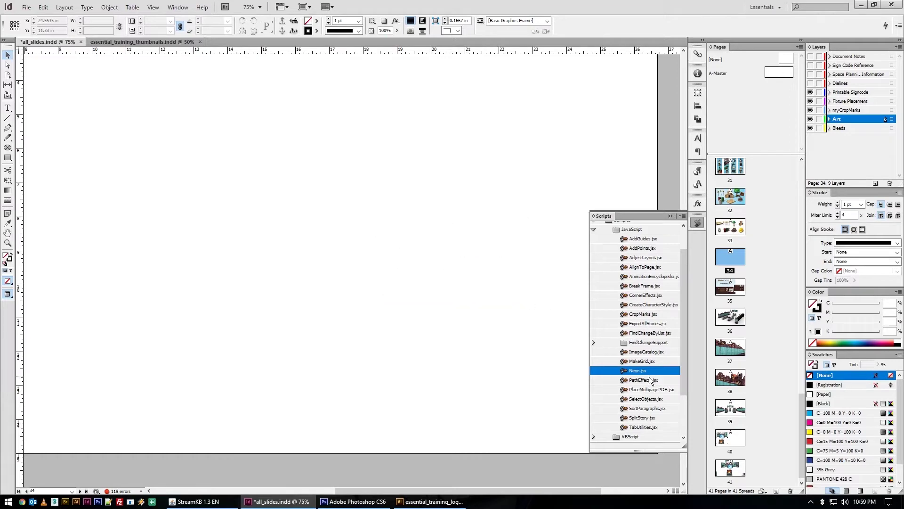
click(646, 391)
double_click(646, 390)
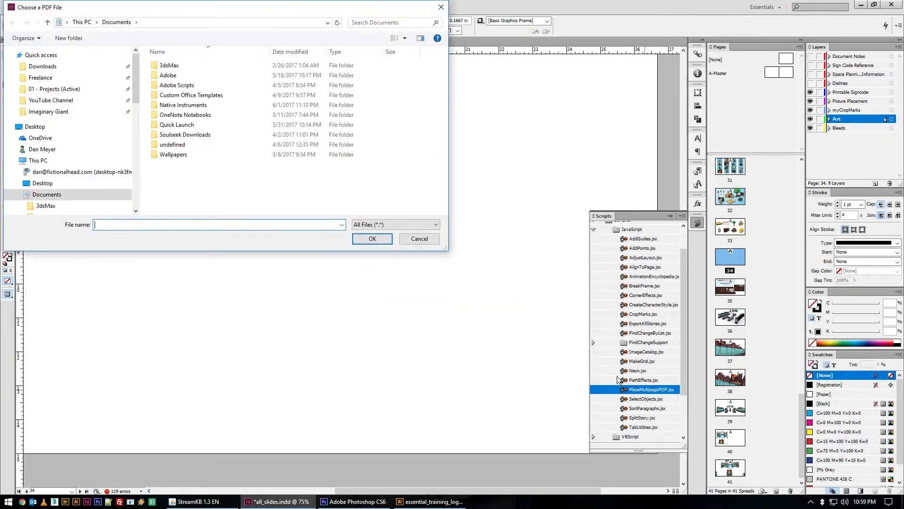
click(427, 237)
scroll(645, 390, down, 2)
scroll(645, 386, up, 3)
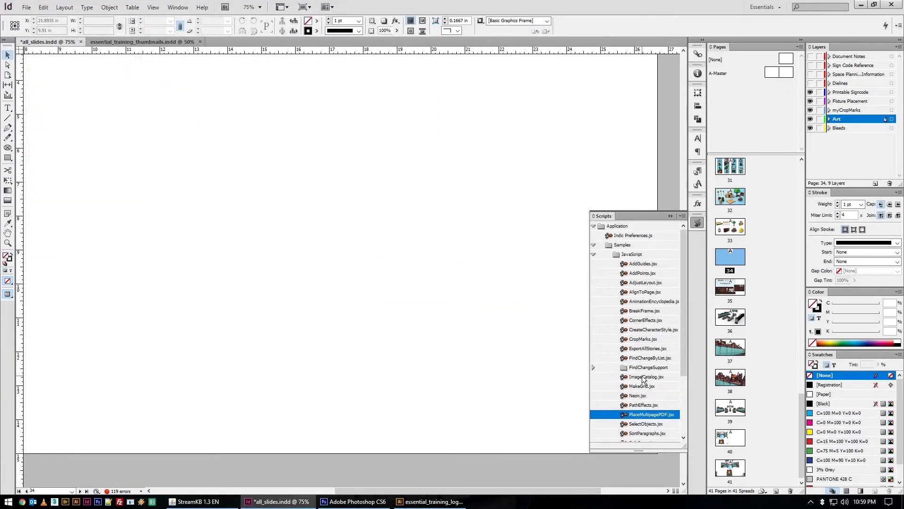
click(594, 254)
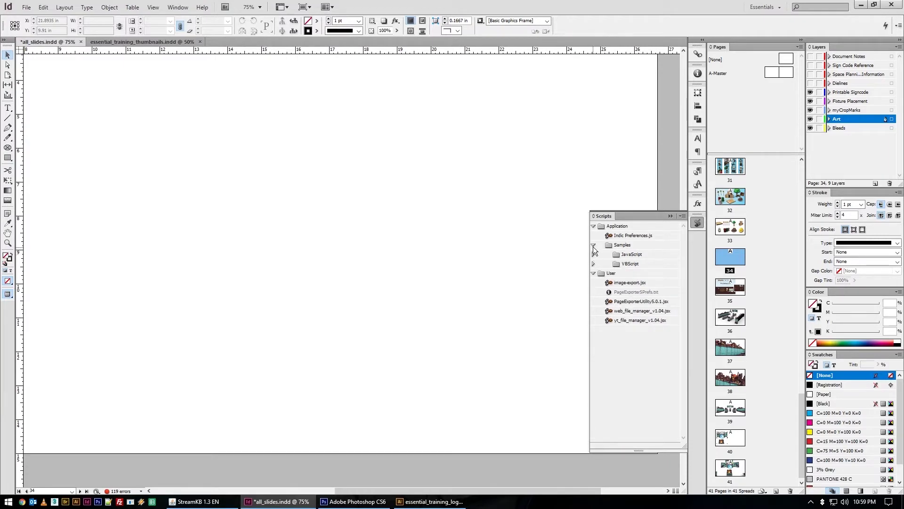
Step: Collapse the Samples and Application folders and open yt_file_manager_v1.04.jsx with Edit Script
click(593, 245)
click(593, 226)
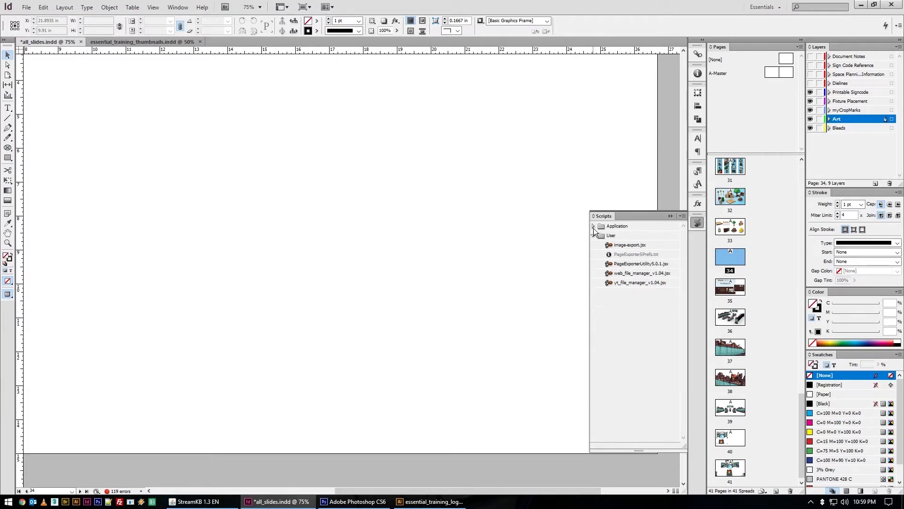
click(636, 246)
right_click(637, 245)
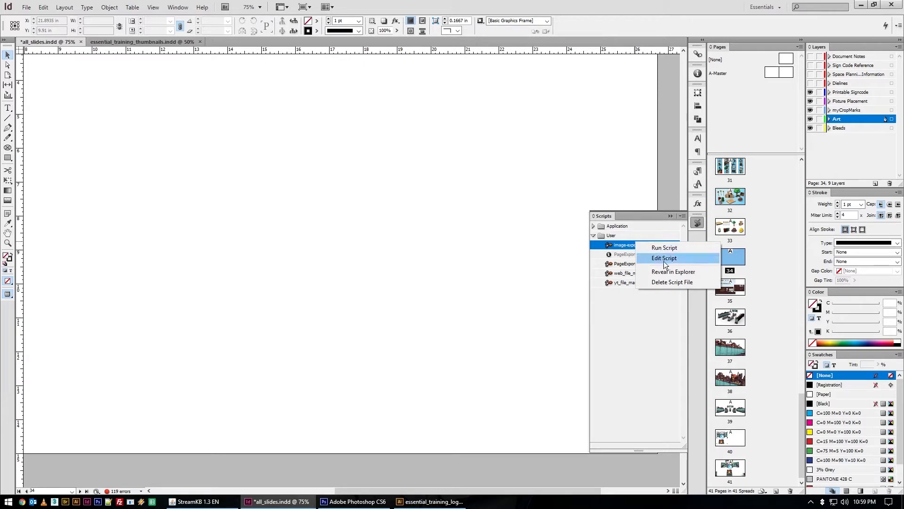
right_click(624, 282)
click(645, 298)
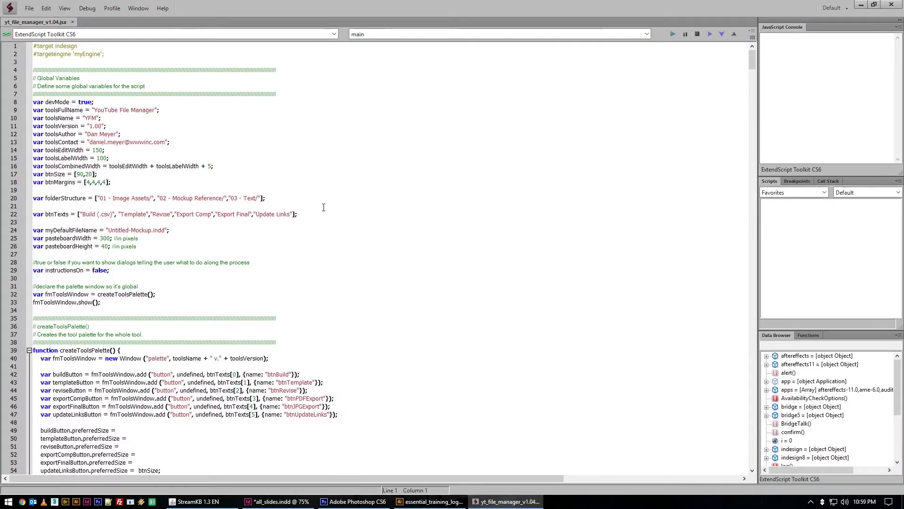
Step: Scroll through the yt_file_manager_v1.04.jsx code, close it, and switch back to InDesign's all_slides.indd
scroll(193, 176, down, 20)
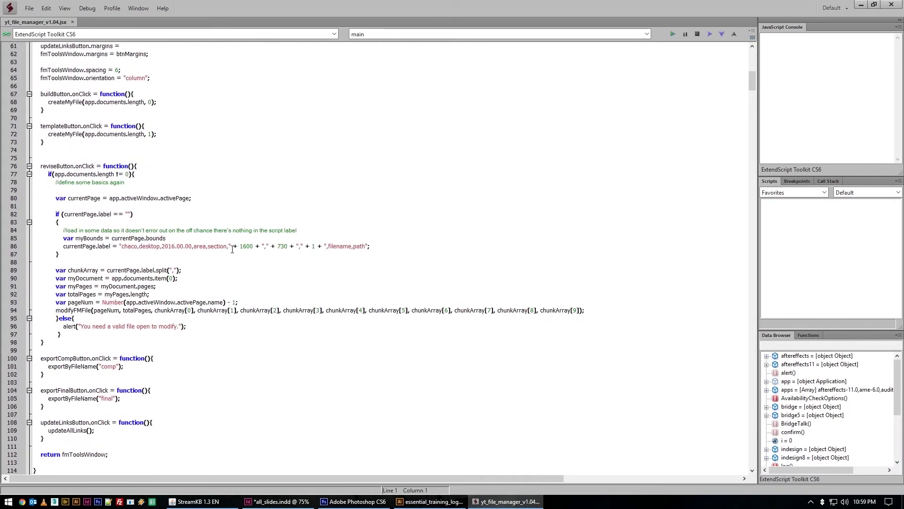
scroll(232, 248, down, 20)
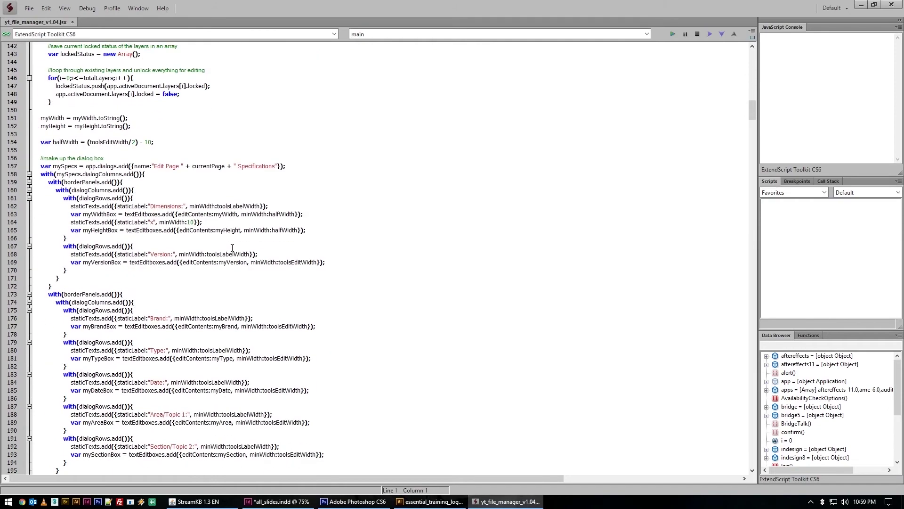
scroll(233, 247, down, 20)
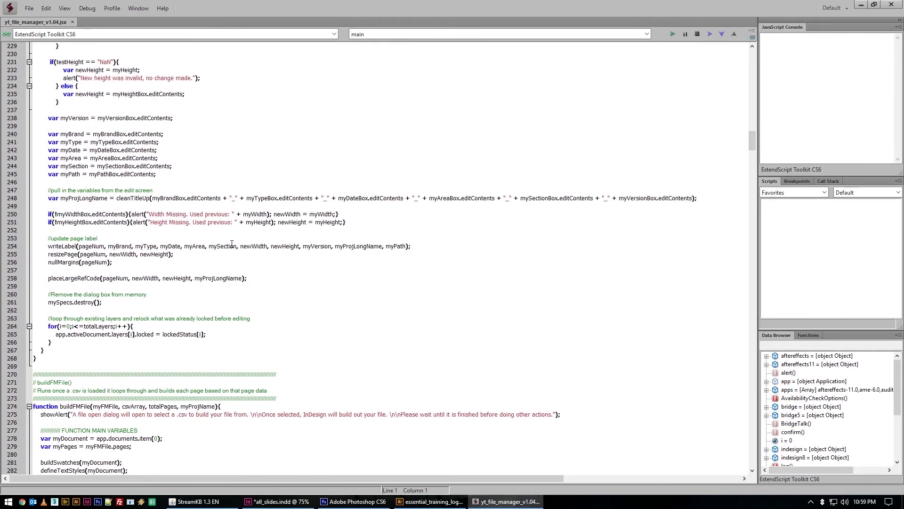
scroll(231, 244, down, 14)
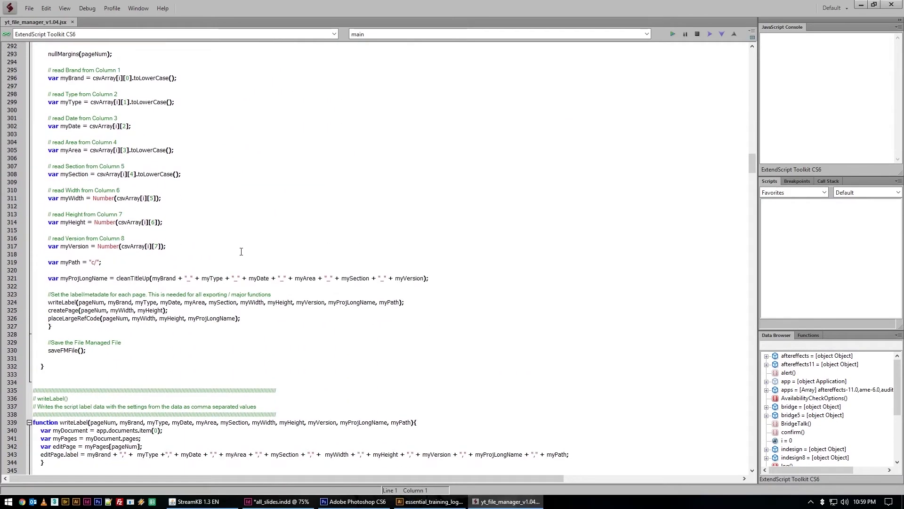
key(ctrl+w)
click(277, 501)
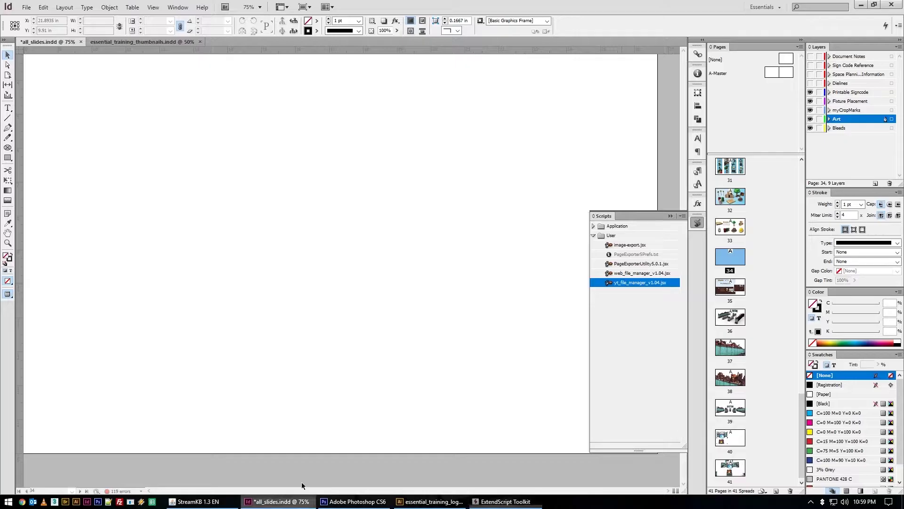
Step: Switch to essential_training_thumbnails.indd and launch yt_file_manager_v1.04.jsx, moving its YFM panel aside
click(138, 41)
scroll(439, 219, up, 6)
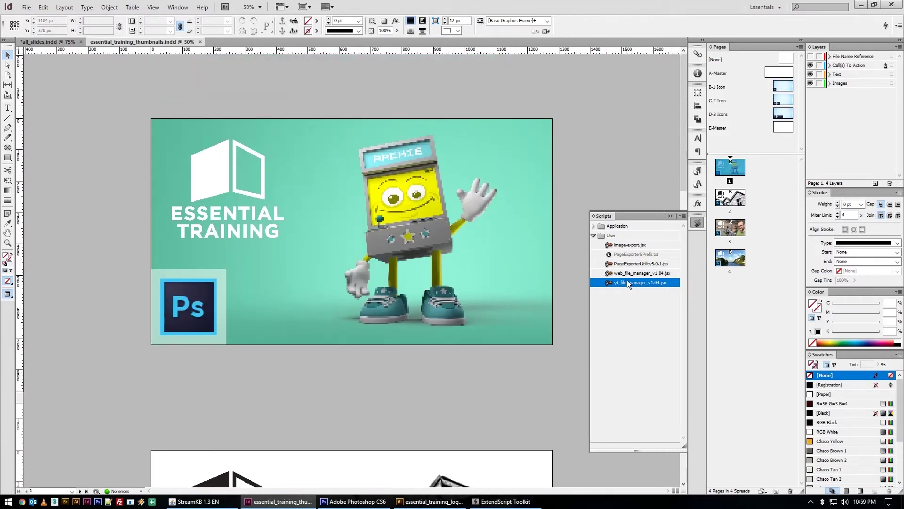
double_click(626, 281)
drag(447, 210, 79, 307)
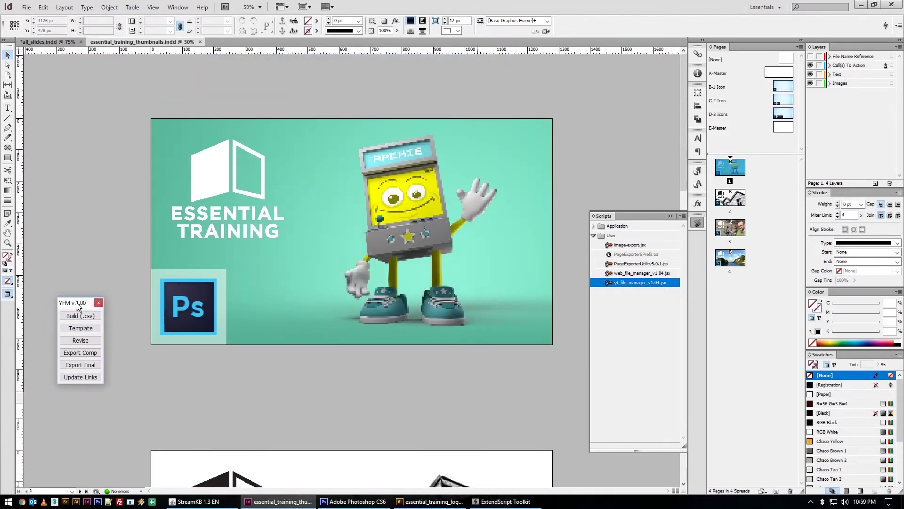
Step: Revise page 1's specifications, selecting the Date value 0001 and the Area/Topic 1 field
click(80, 340)
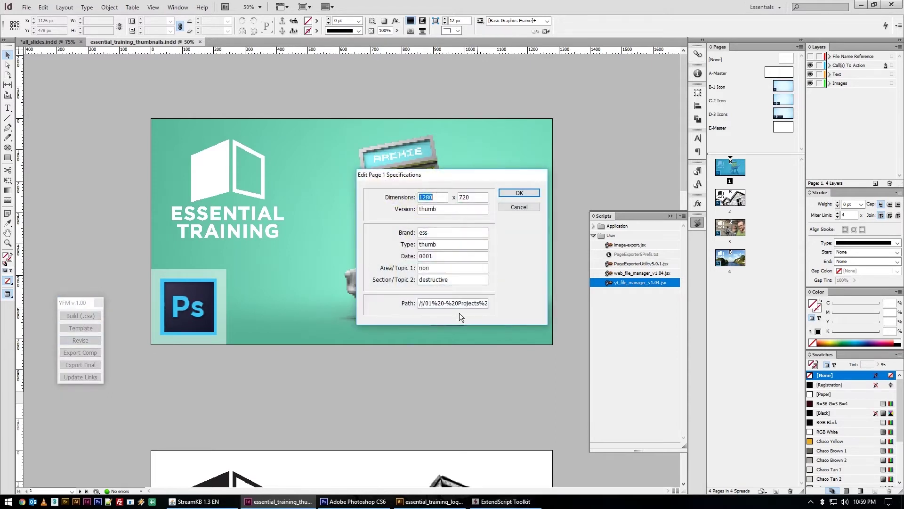
drag(447, 178, 306, 266)
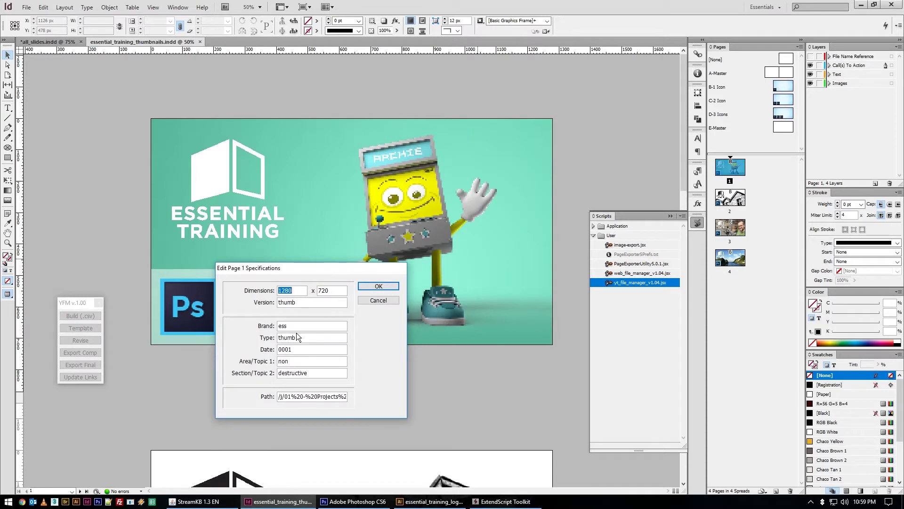
drag(302, 349, 281, 353)
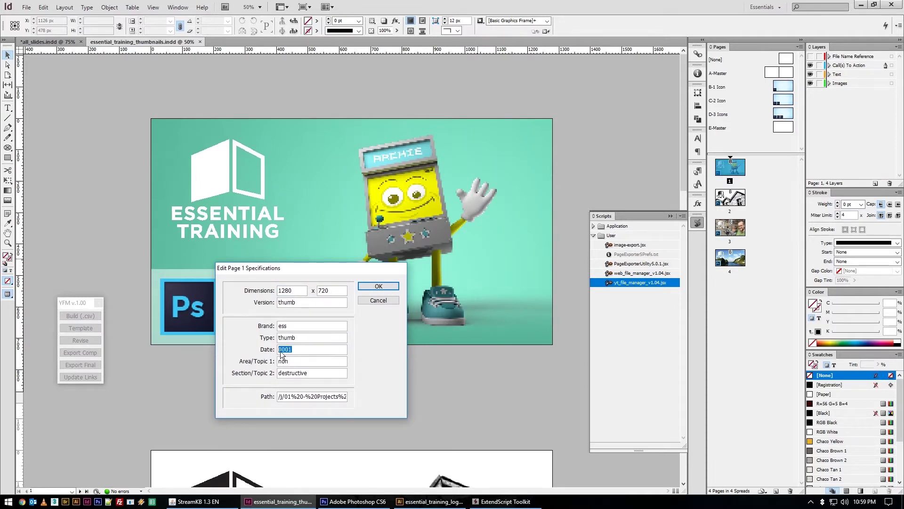
click(302, 361)
Step: Cancel page 1's specifications unchanged and Export Final all thumbnail pages as ess_thumb_0001–0004 JPGs
click(381, 301)
click(174, 354)
click(84, 353)
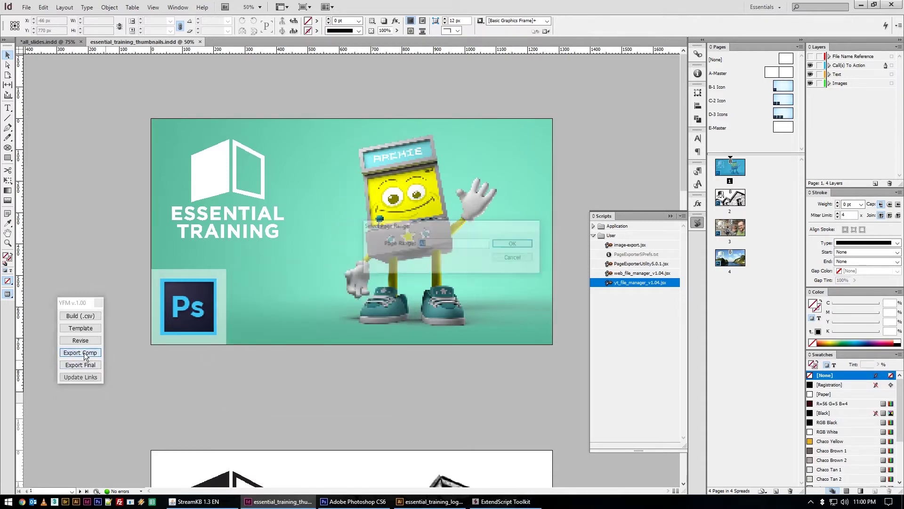
click(514, 244)
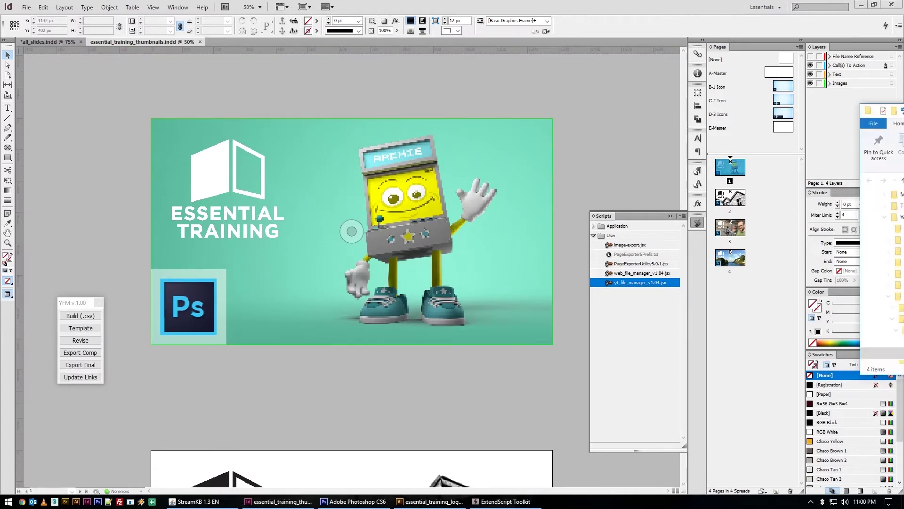
click(377, 256)
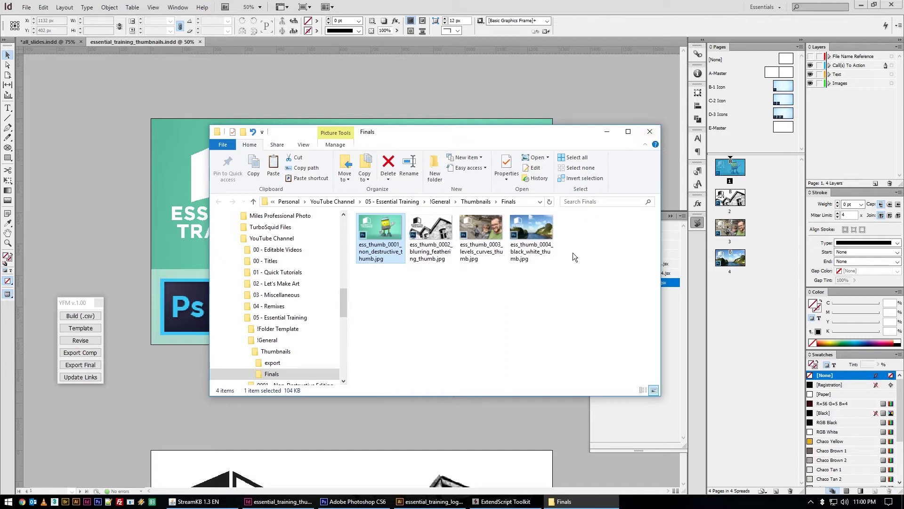
Step: Review the four ess_thumb JPGs in the Finals folder, close Explorer, and move the YFM palette lower
scroll(325, 311, down, 2)
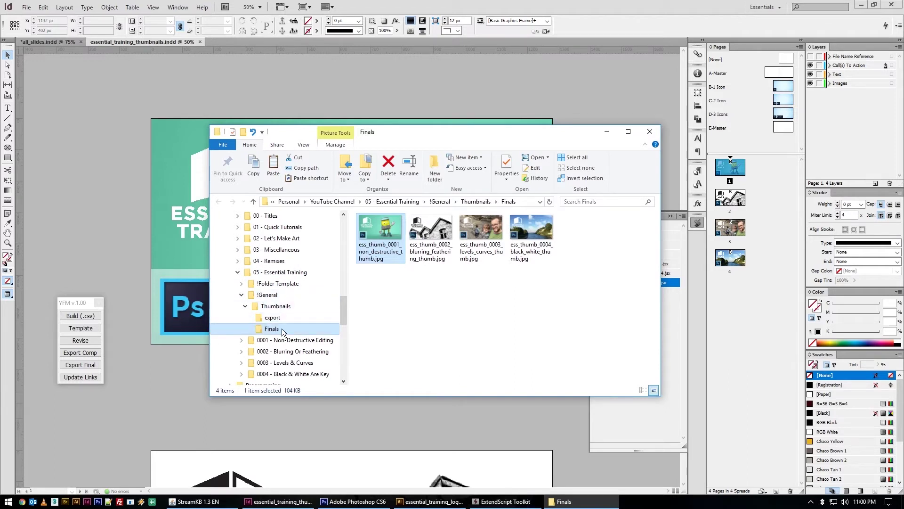
click(518, 281)
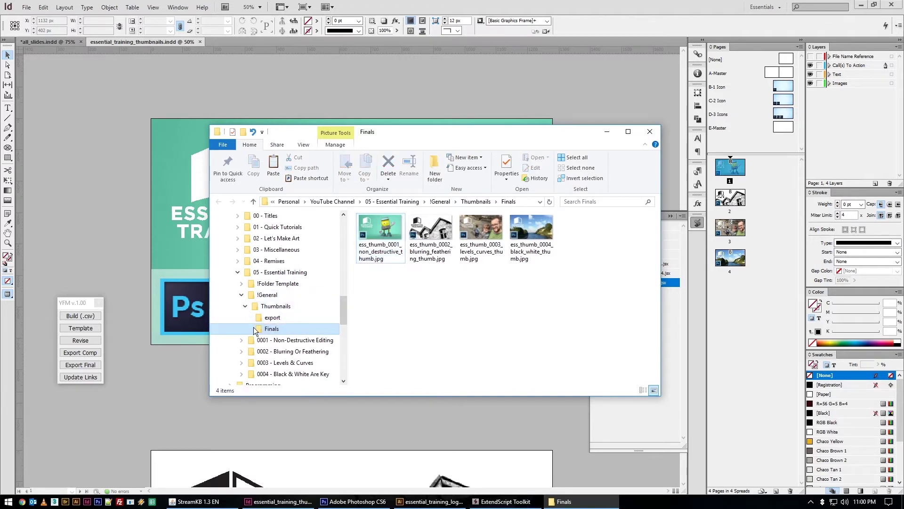
scroll(253, 327, down, 1)
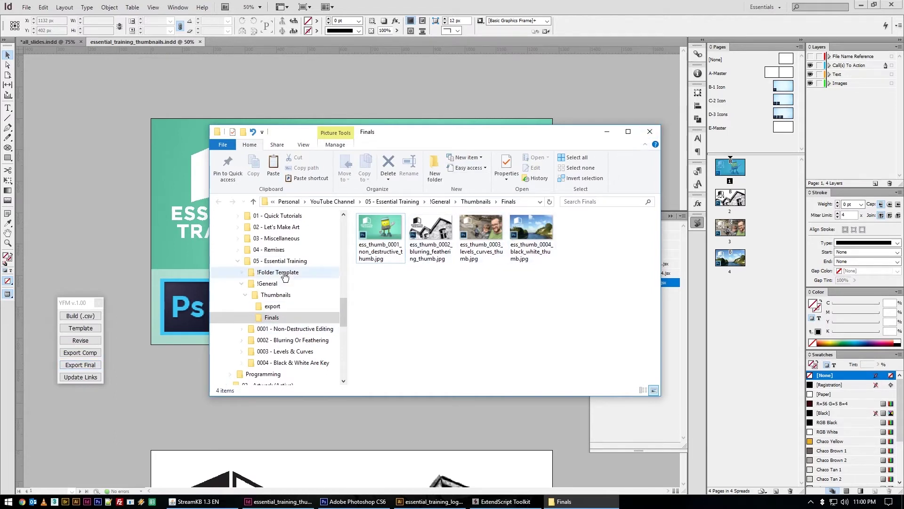
click(649, 132)
drag(75, 306, 44, 407)
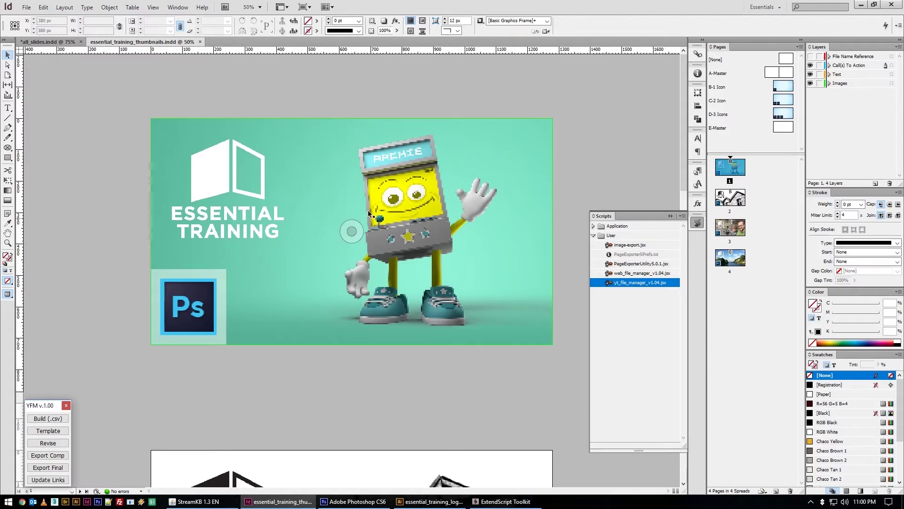
Step: Scroll through thumbnail pages 1–4, then switch back to the all_slides.indd document
click(577, 162)
scroll(460, 307, down, 14)
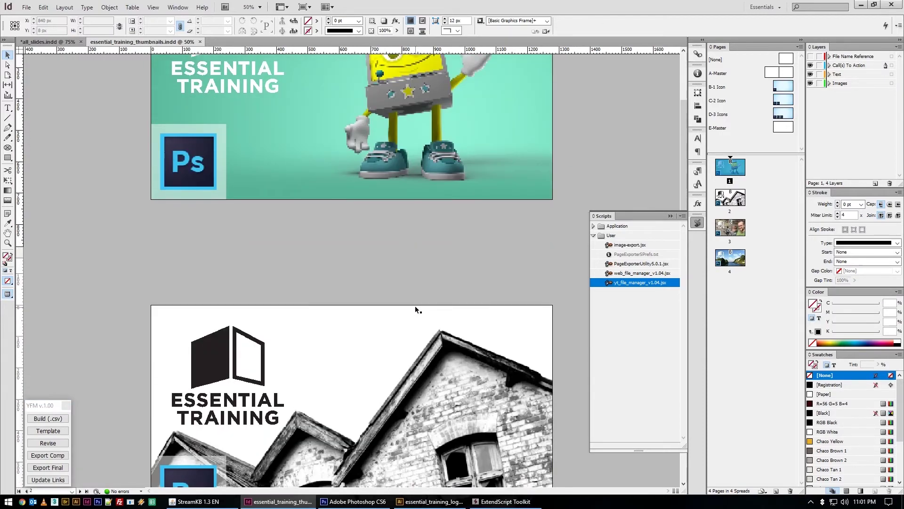
scroll(417, 297, down, 6)
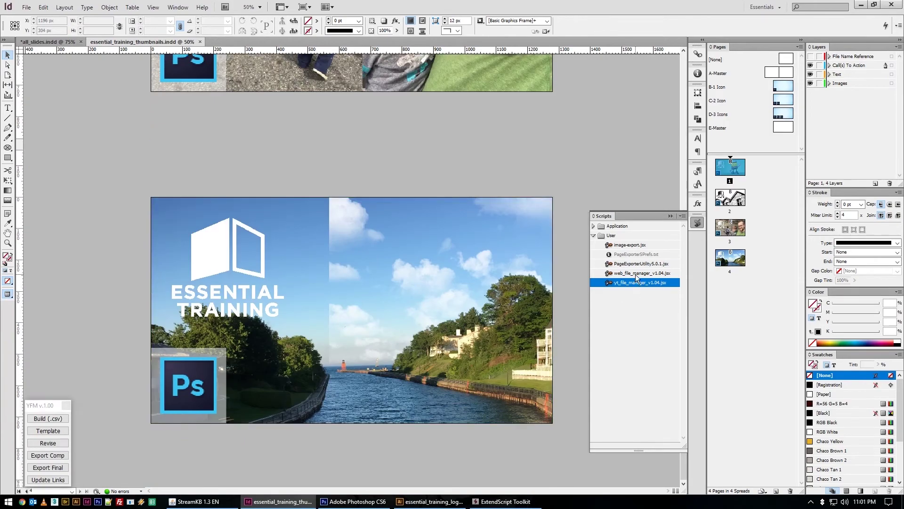
click(485, 266)
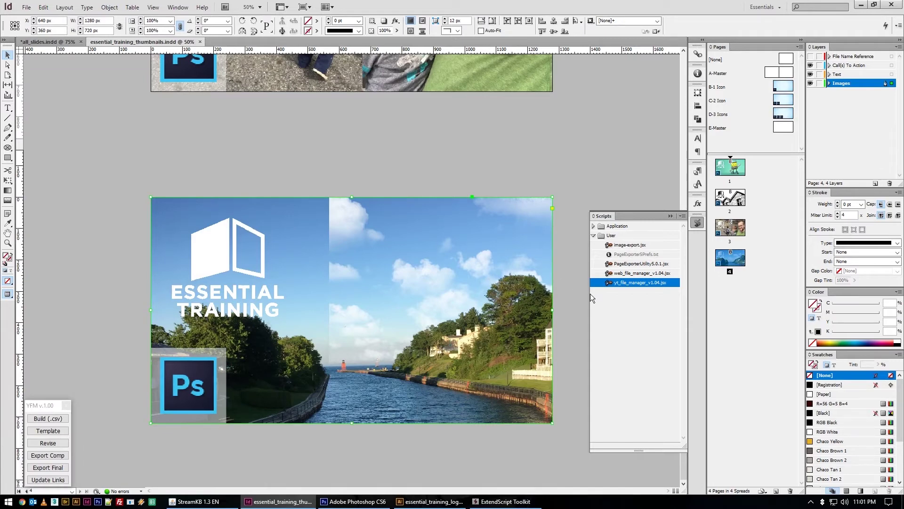
click(561, 200)
scroll(560, 199, up, 20)
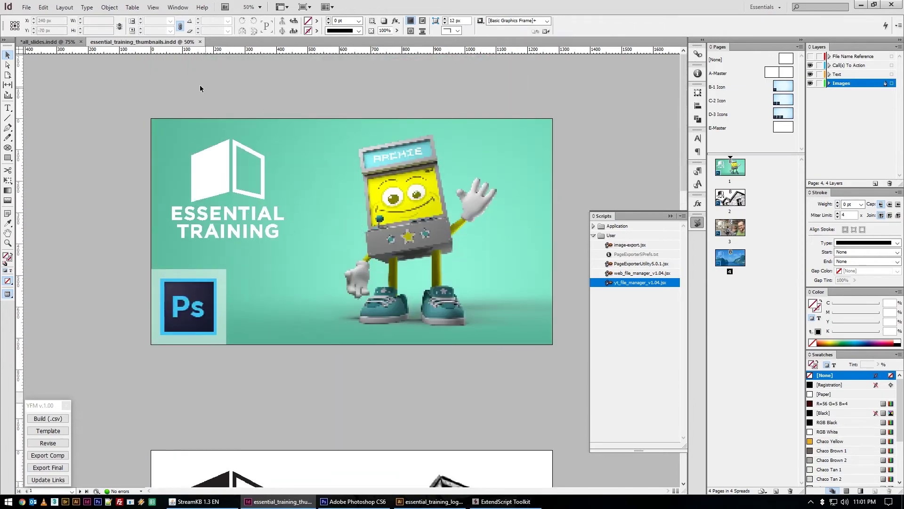
click(49, 44)
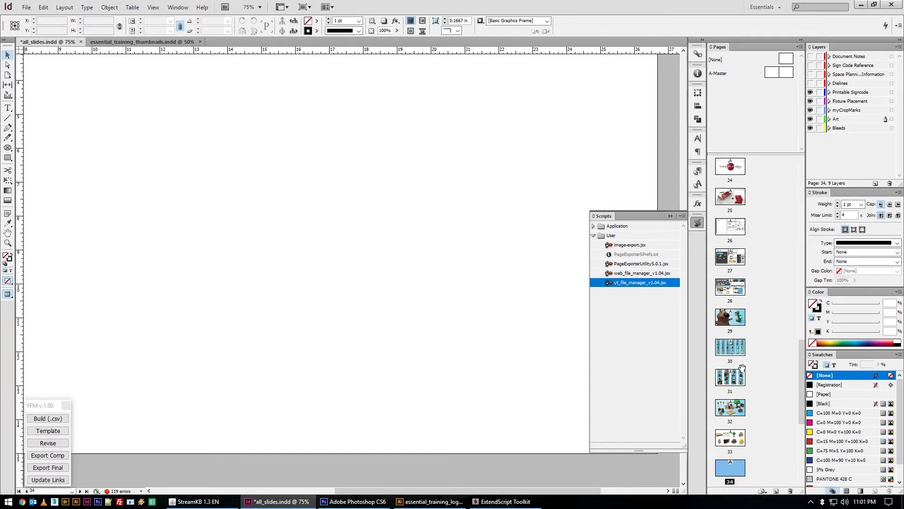
Step: Go to page 31 zoomed out, and make the hippo image fill its frame
double_click(730, 377)
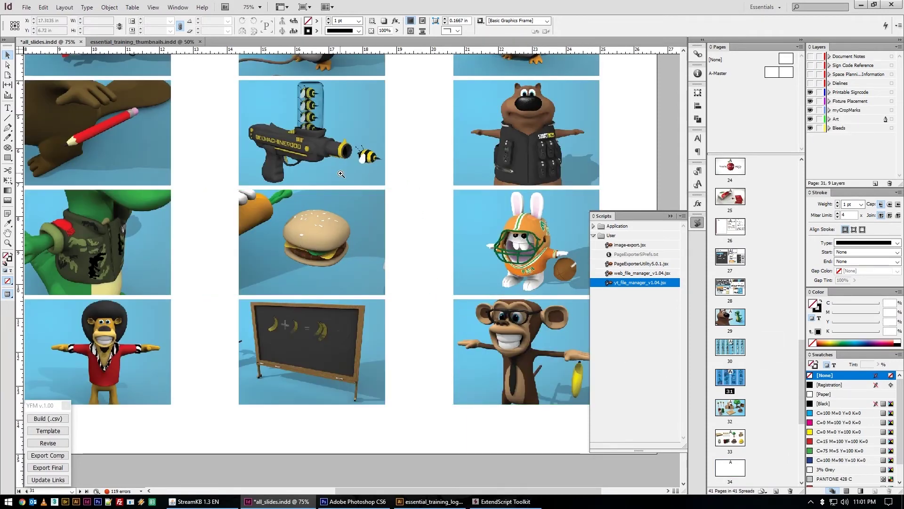
key(ctrl+minus)
drag(343, 195, 475, 180)
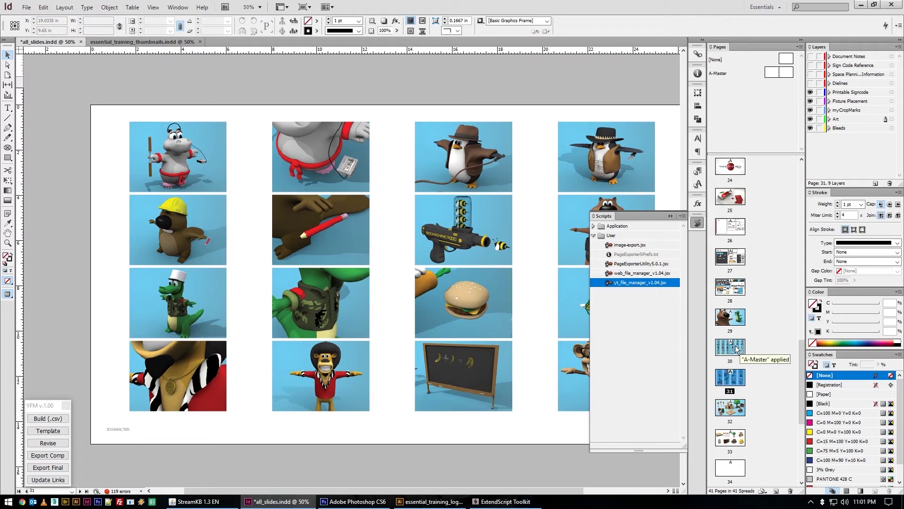
click(340, 217)
click(355, 139)
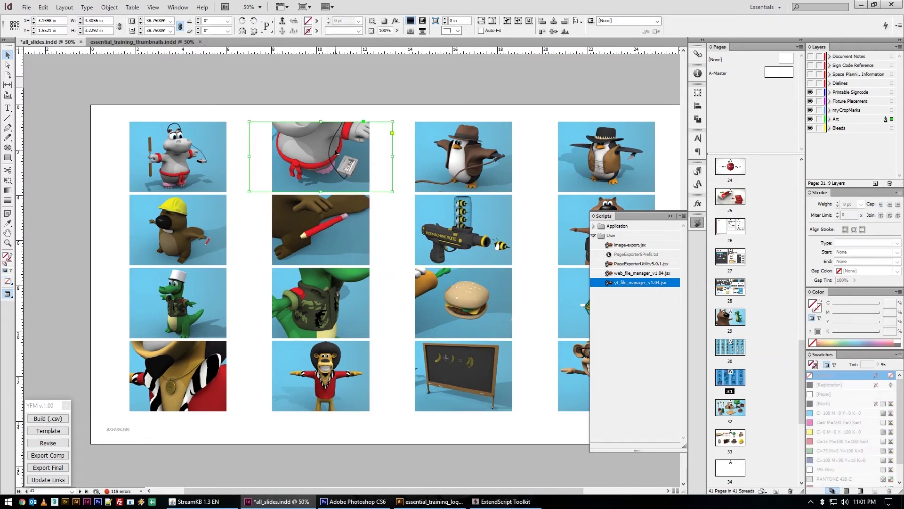
click(366, 131)
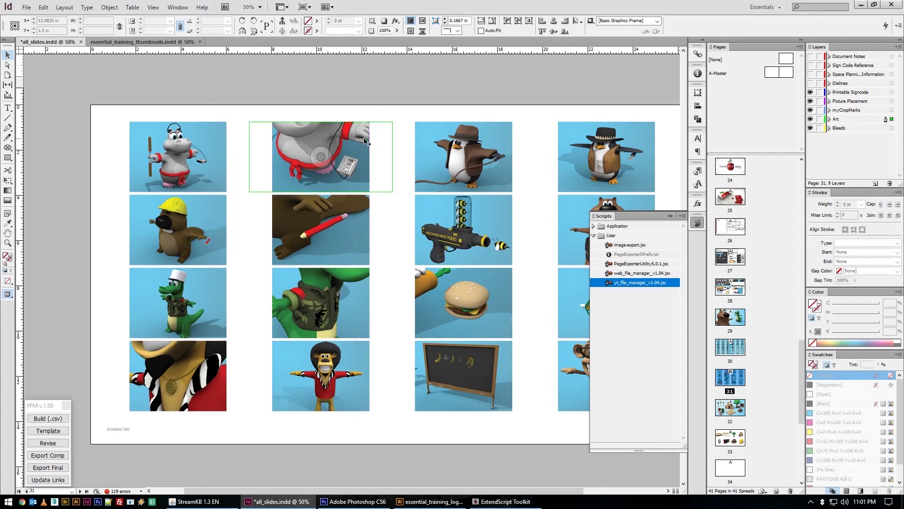
double_click(349, 144)
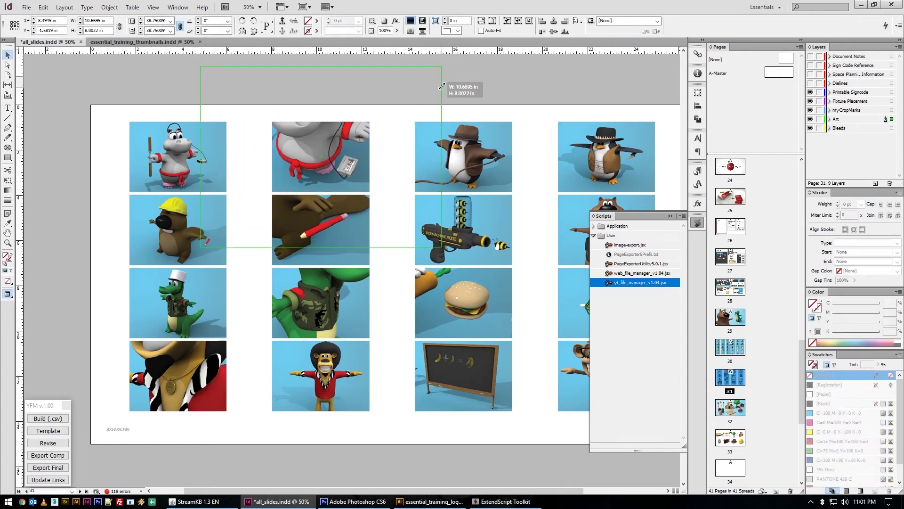
key(ctrl+alt+shift+c)
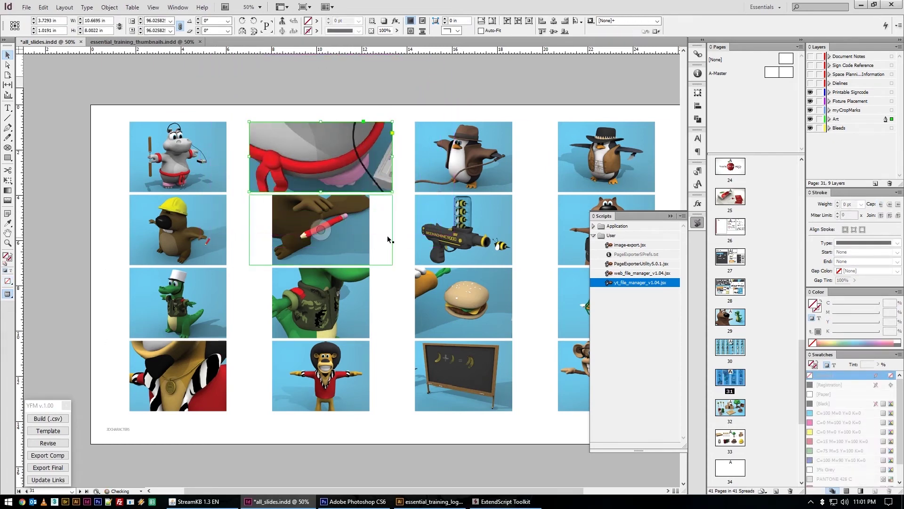
Step: Shift the pencil image right and down within its frame, then adjust the crocodile frame below
click(352, 226)
double_click(351, 227)
drag(352, 227, 387, 250)
click(347, 323)
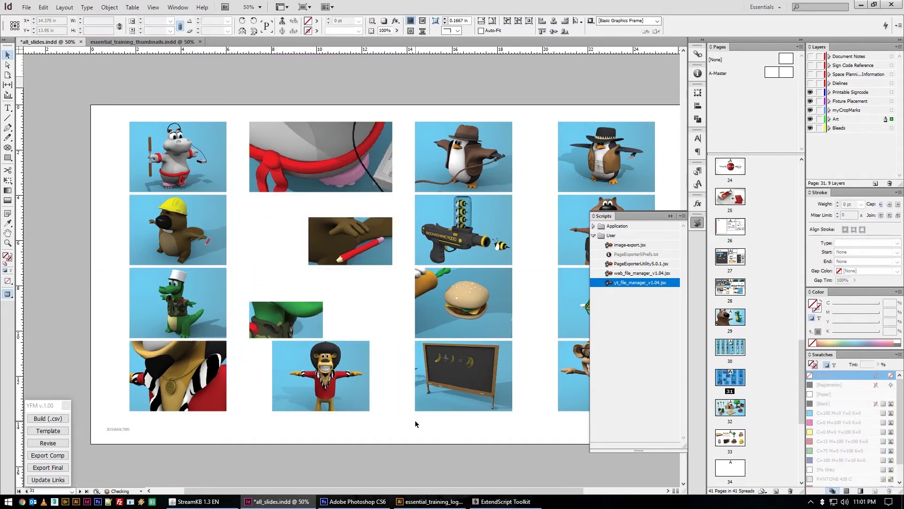
click(313, 296)
click(530, 154)
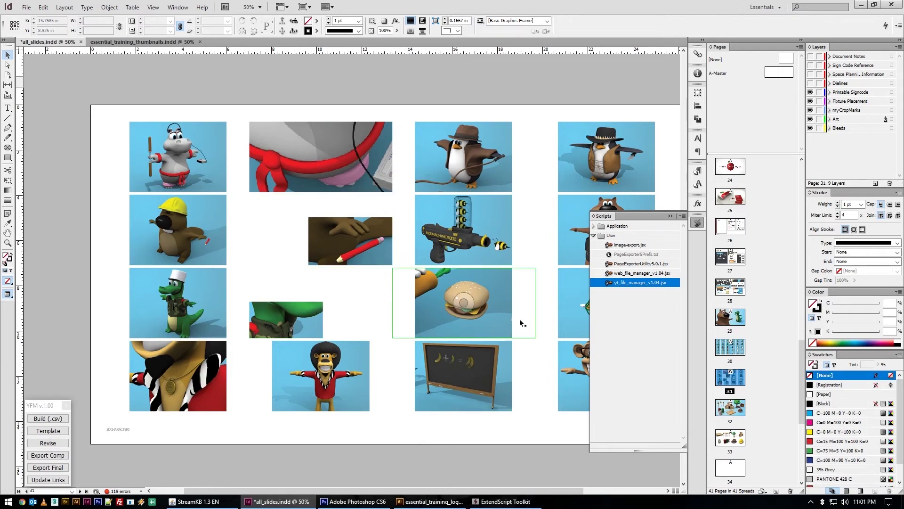
Step: Save and run image-export.jsx with density 72, max quality, PNG format into the Portfolio export folder
double_click(627, 245)
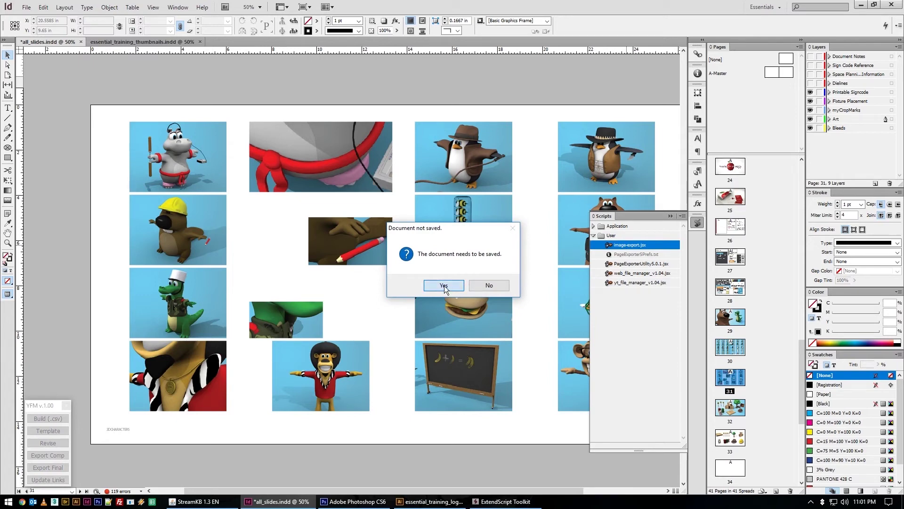
click(444, 285)
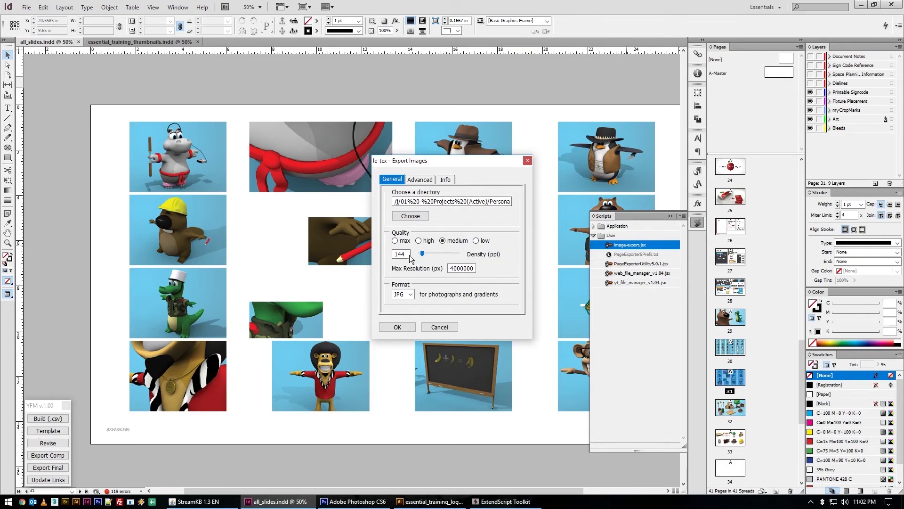
drag(408, 255, 380, 255)
text(72)
click(398, 242)
click(403, 294)
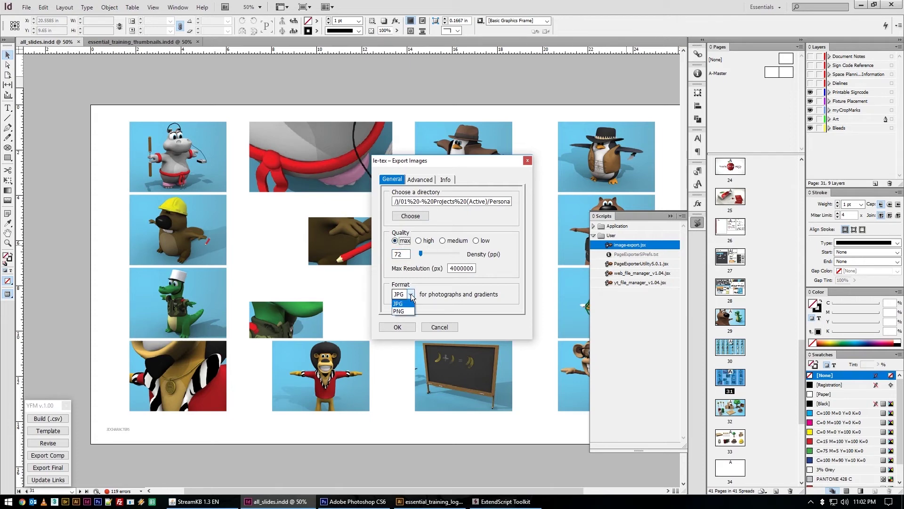
click(399, 311)
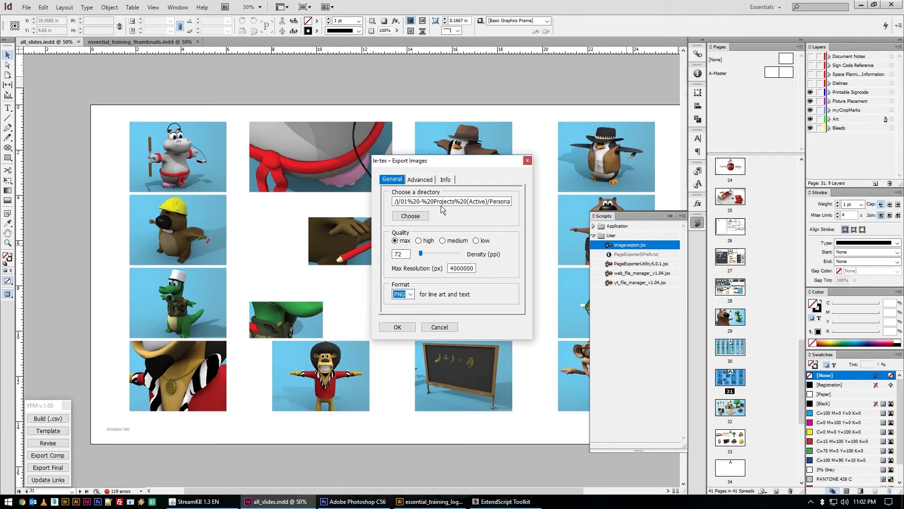
click(510, 202)
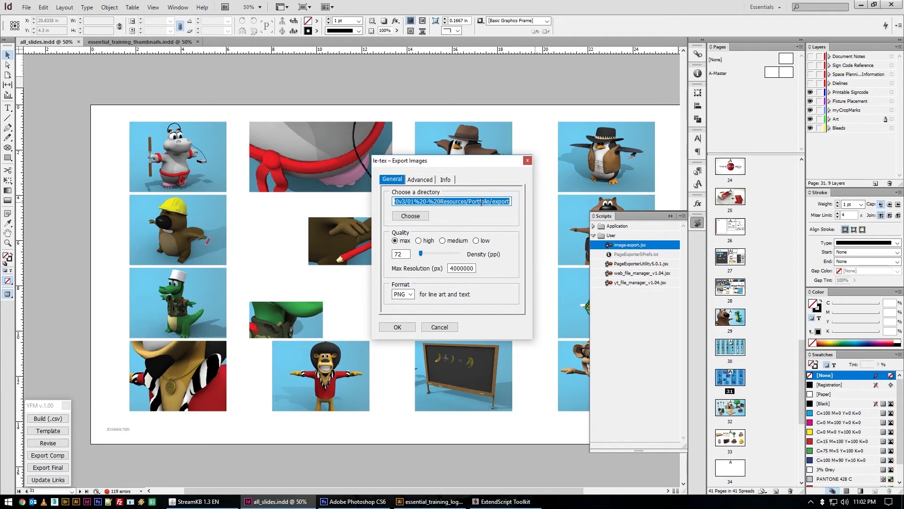
click(447, 201)
double_click(447, 201)
drag(395, 201, 574, 205)
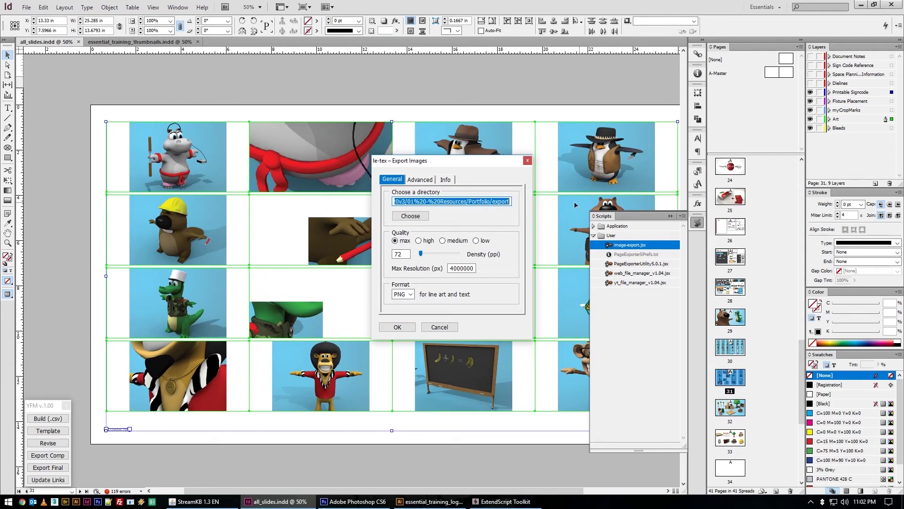
click(398, 326)
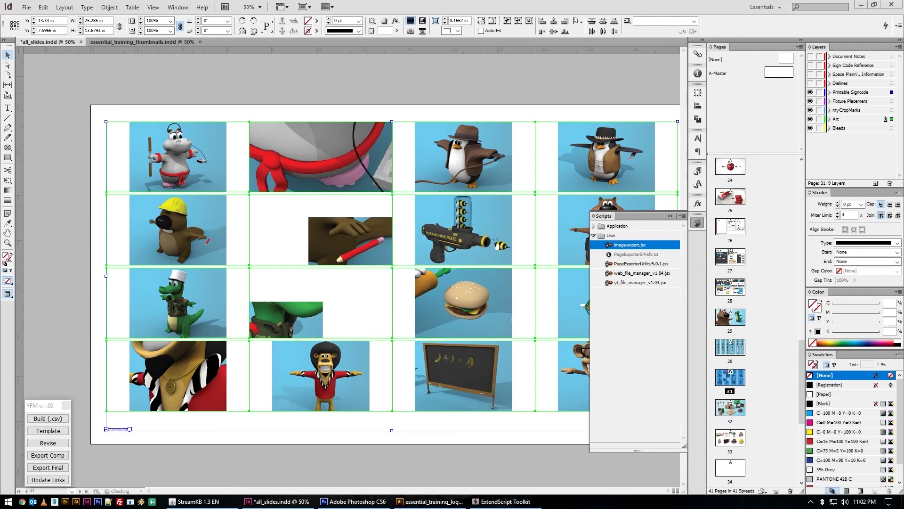
Step: Dismiss the '67 images exported' alert, rerun image-export.jsx, and select its directory path
click(492, 285)
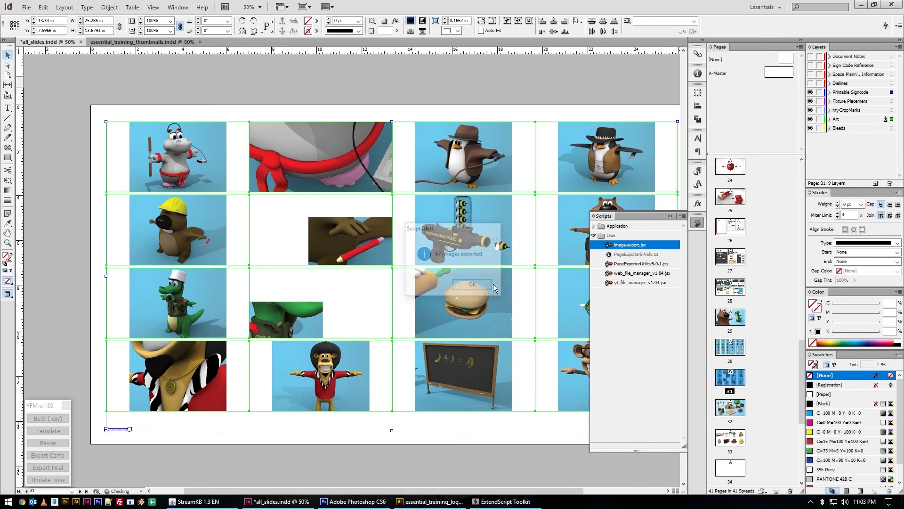
right_click(612, 246)
click(651, 251)
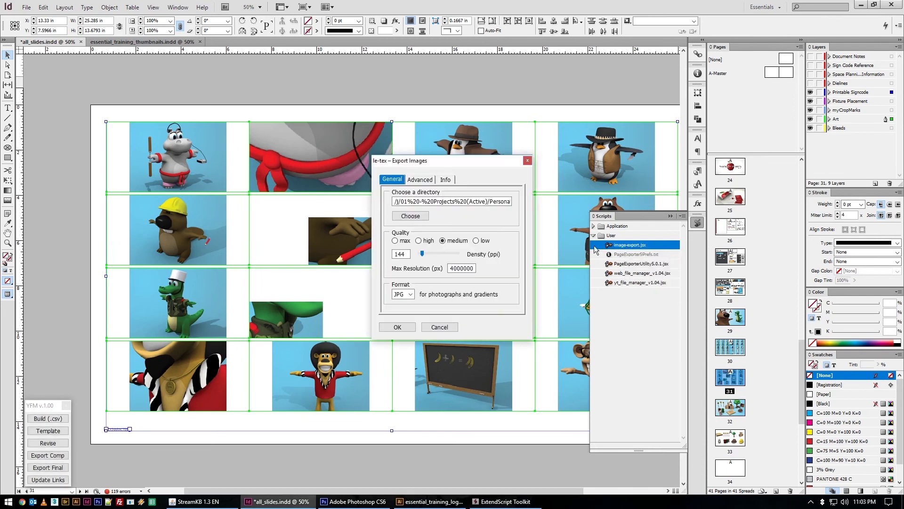
click(471, 201)
drag(436, 203, 504, 203)
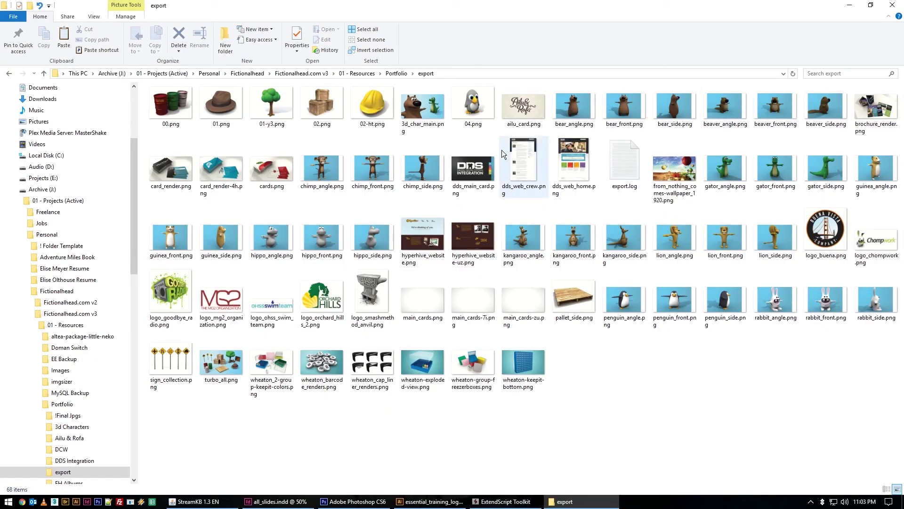